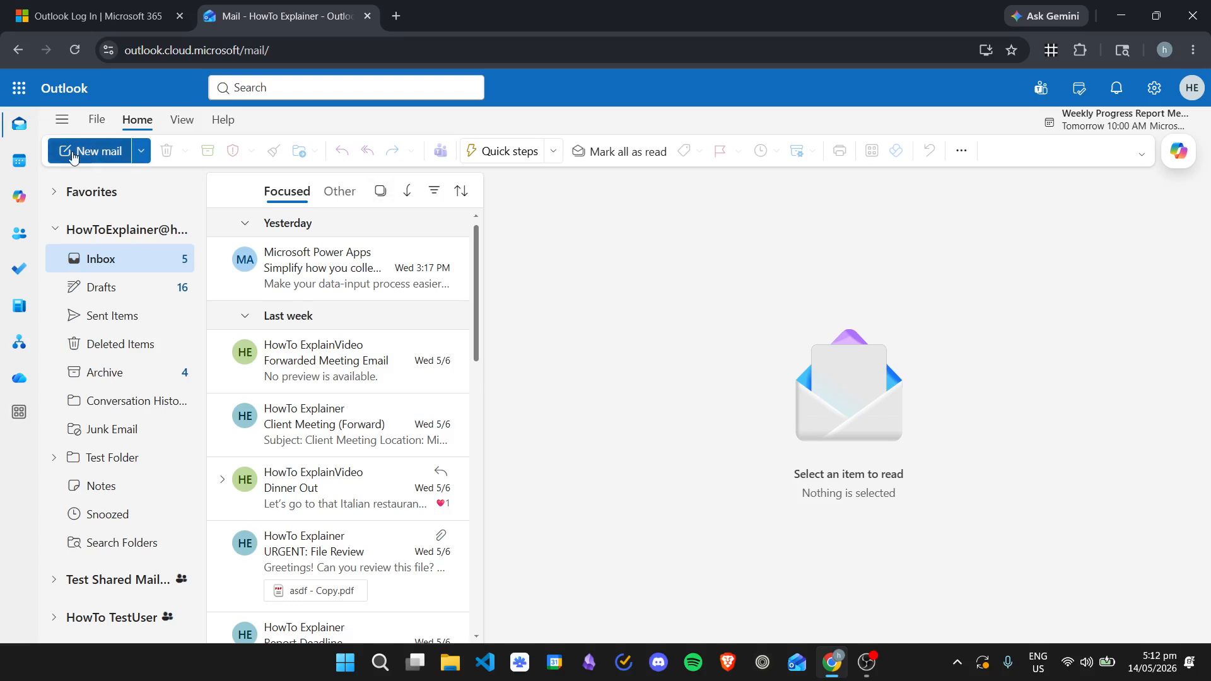
Step: Start a new email, dismiss the S/MIME warning, and address it to the first two suggested contacts
left_click(95, 151)
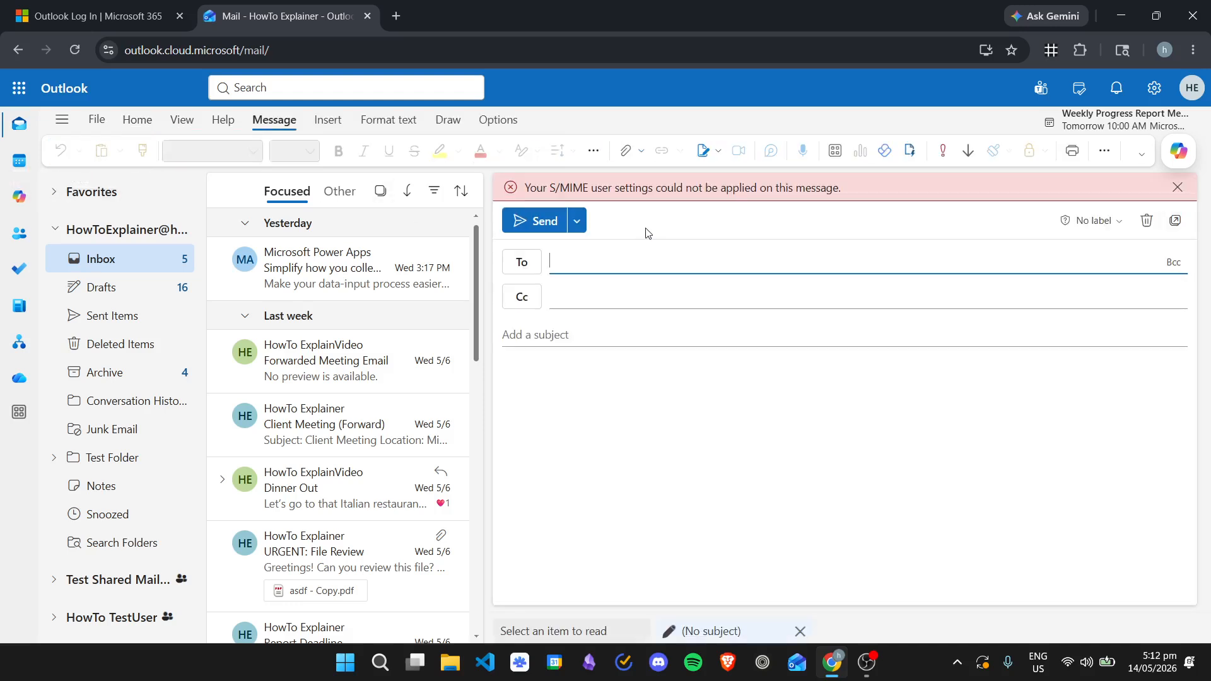
left_click(1178, 188)
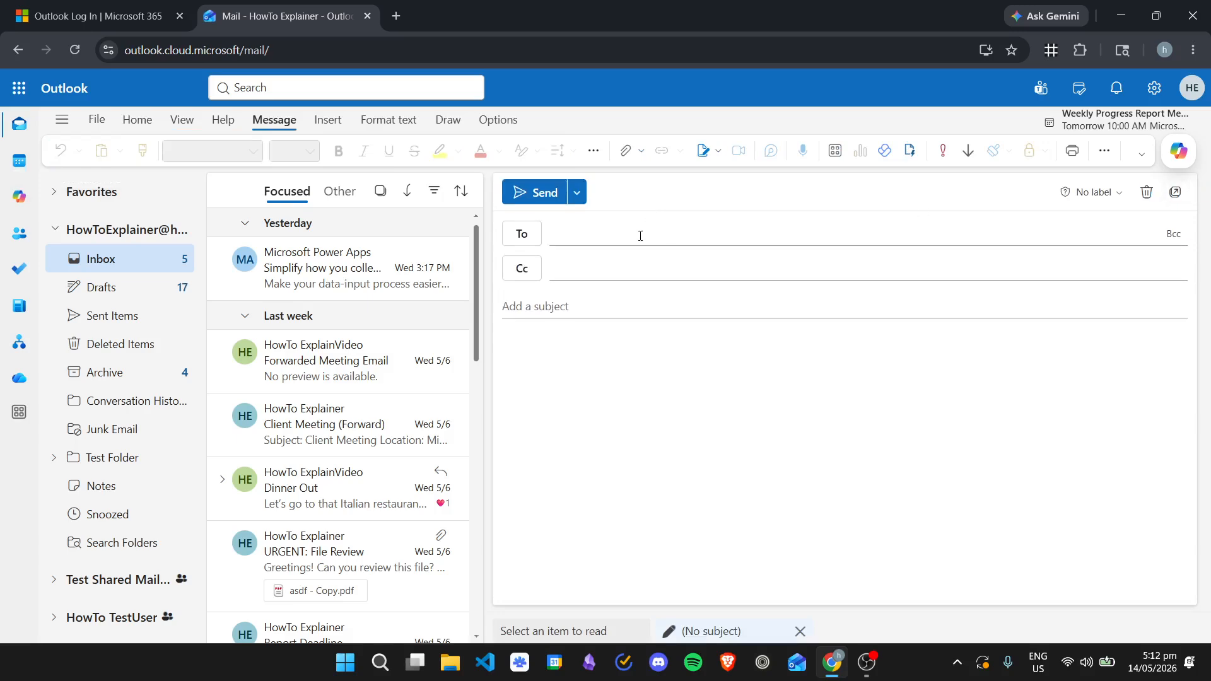
left_click(604, 234)
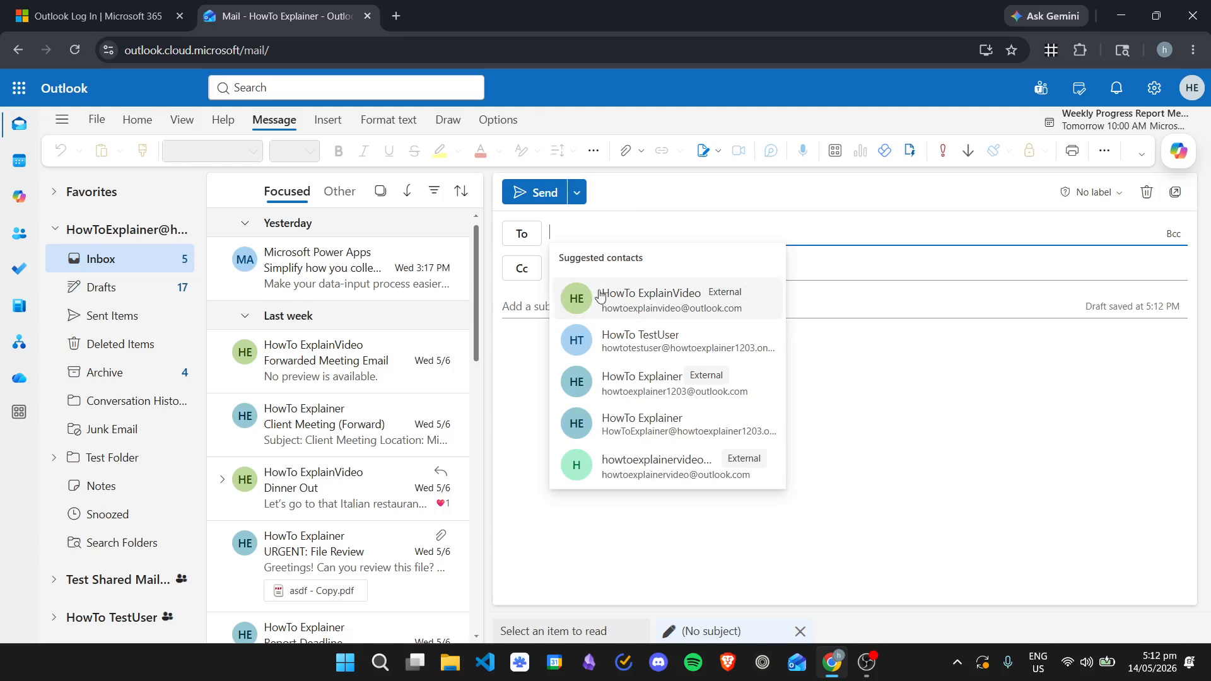
left_click(731, 310)
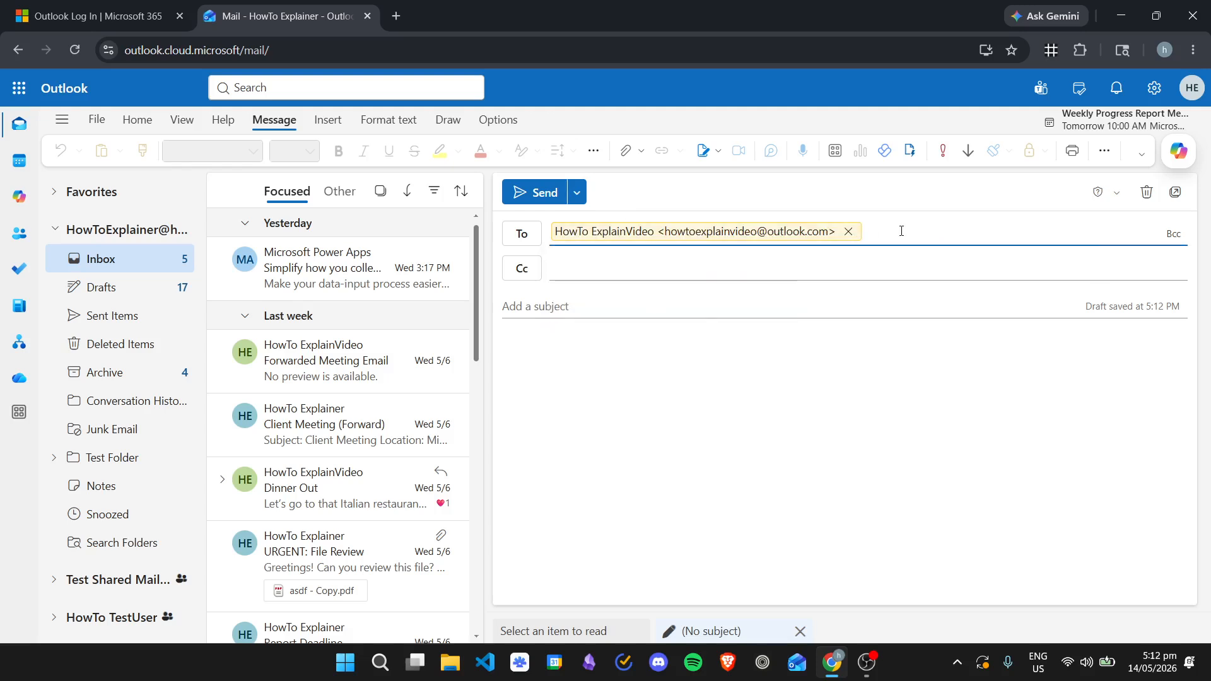
left_click(957, 297)
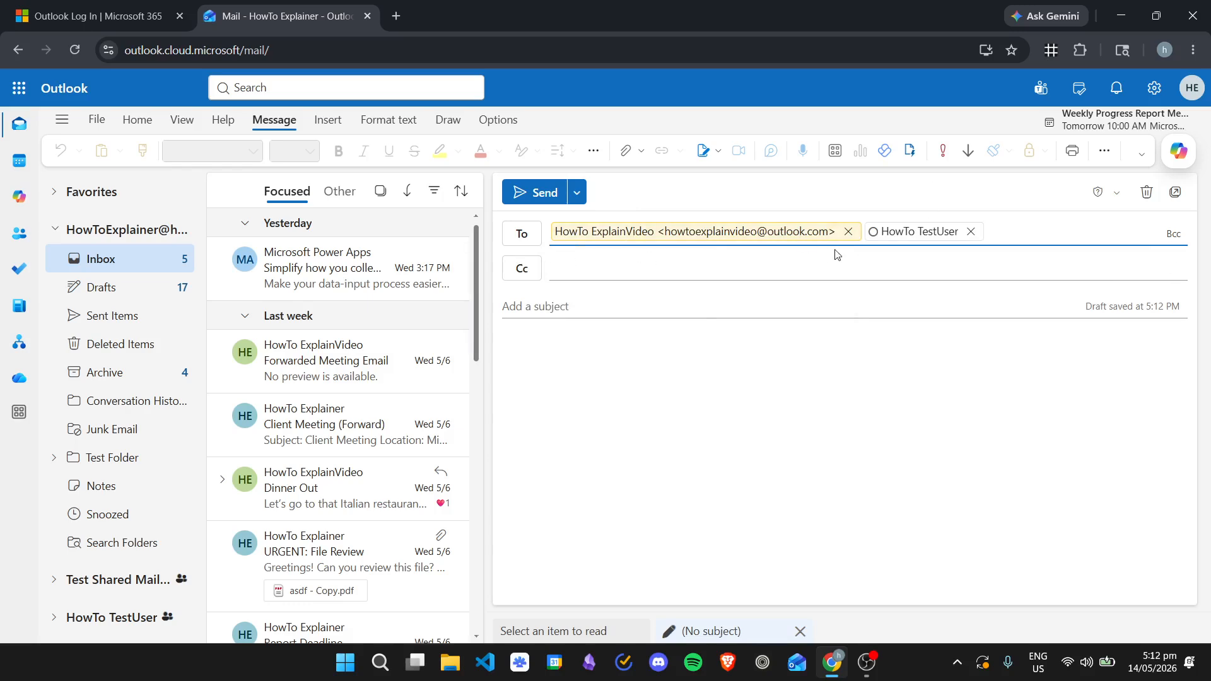
Step: Set the email subject to "Important Meeting (Vote for your preferred time)"
left_click(622, 336)
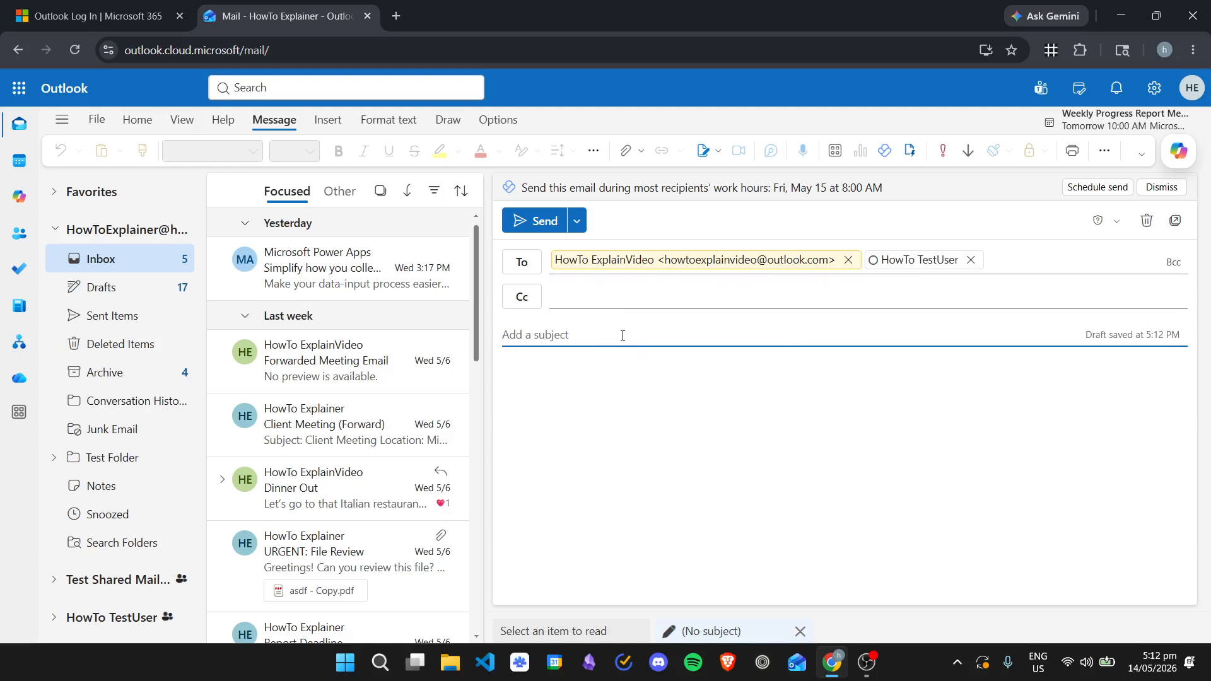
type("Import")
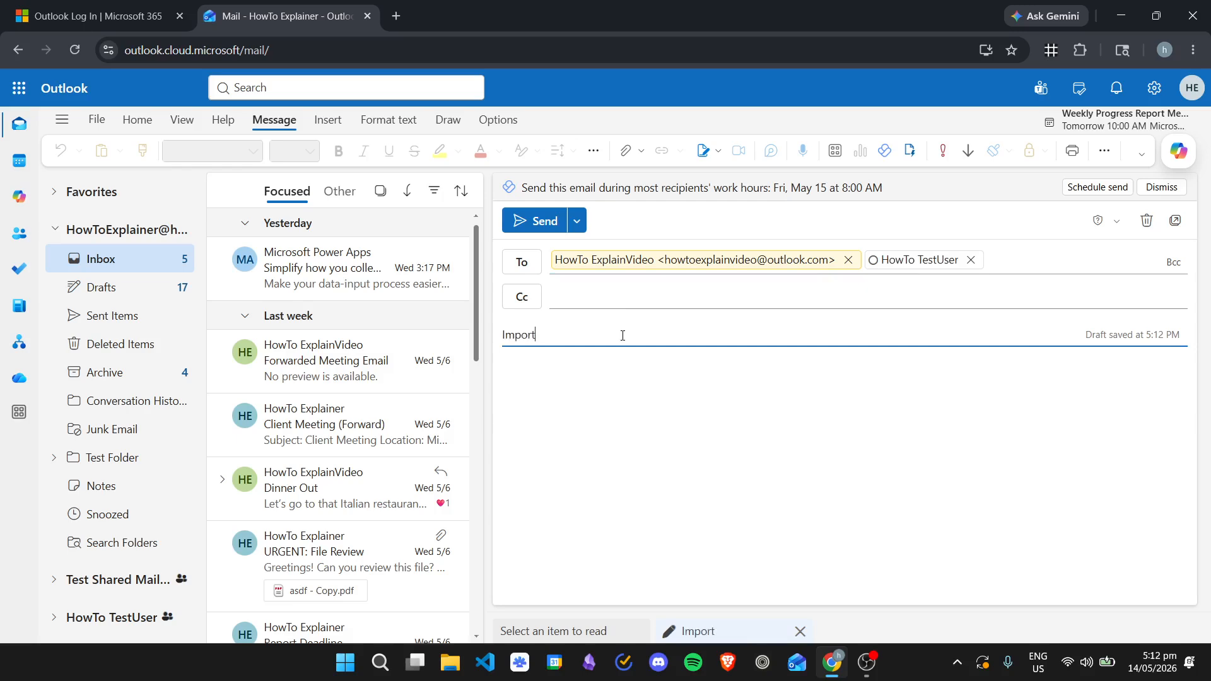
type("ant Meeting (Vote for your pre")
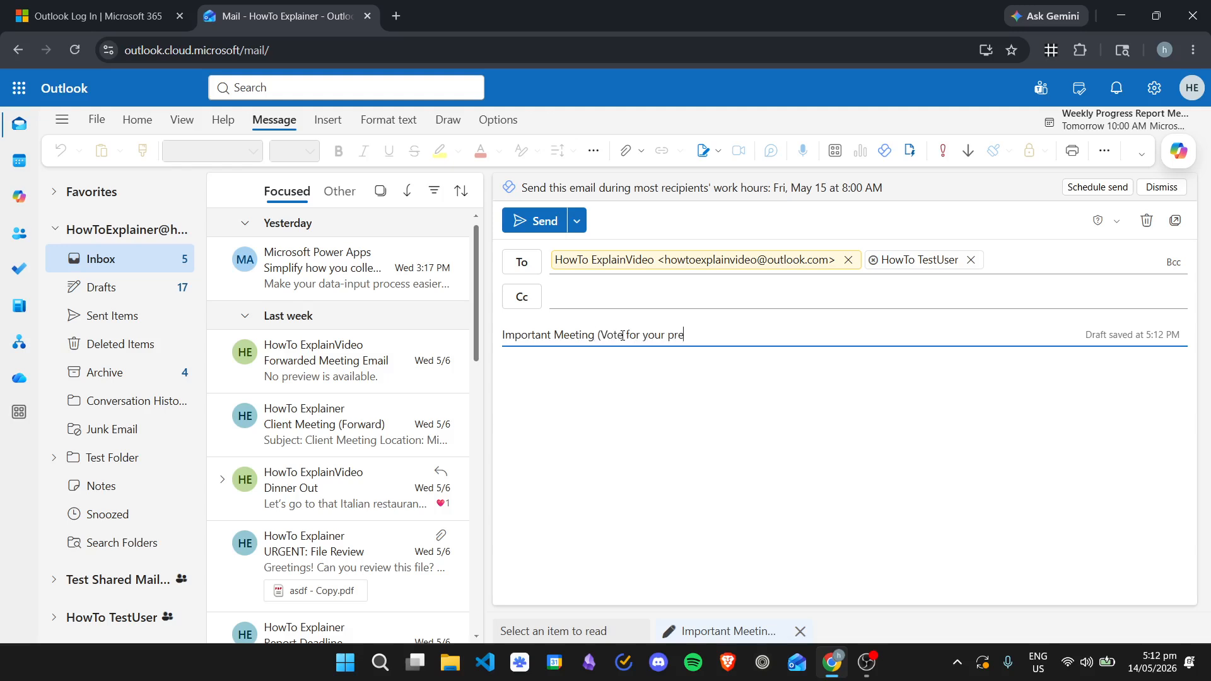
type("ferred time)")
Step: Write the greeting "Hey everyone!" in the body and begin a paragraph with "We need to have a meeting tomorrow discussing the"
key("Tab")
type("Hey")
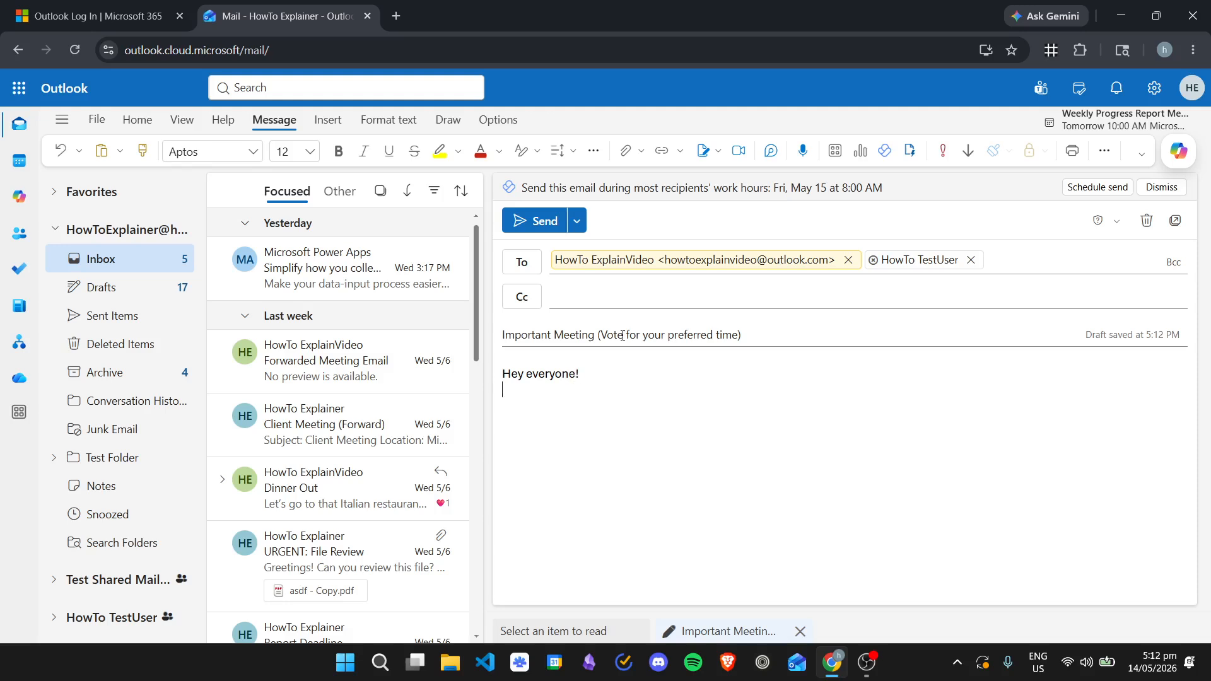
type("e need to have a meeting")
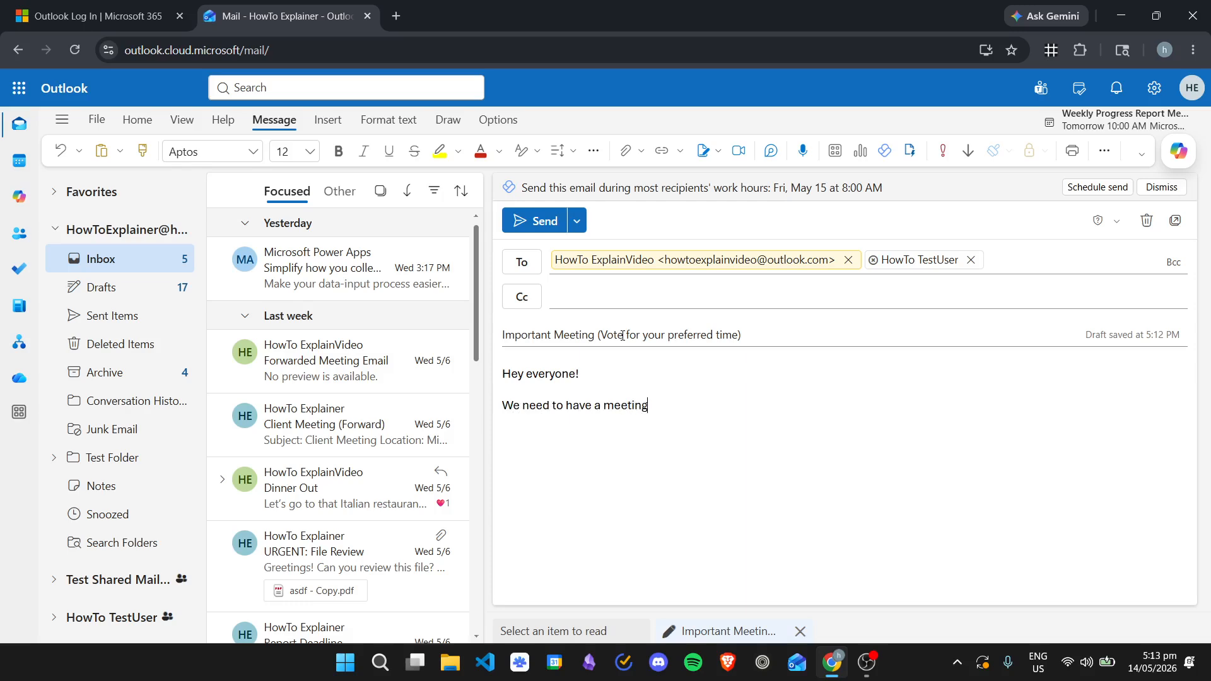
type(" f")
key("BackSpace")
type("tomorrow discussing the ")
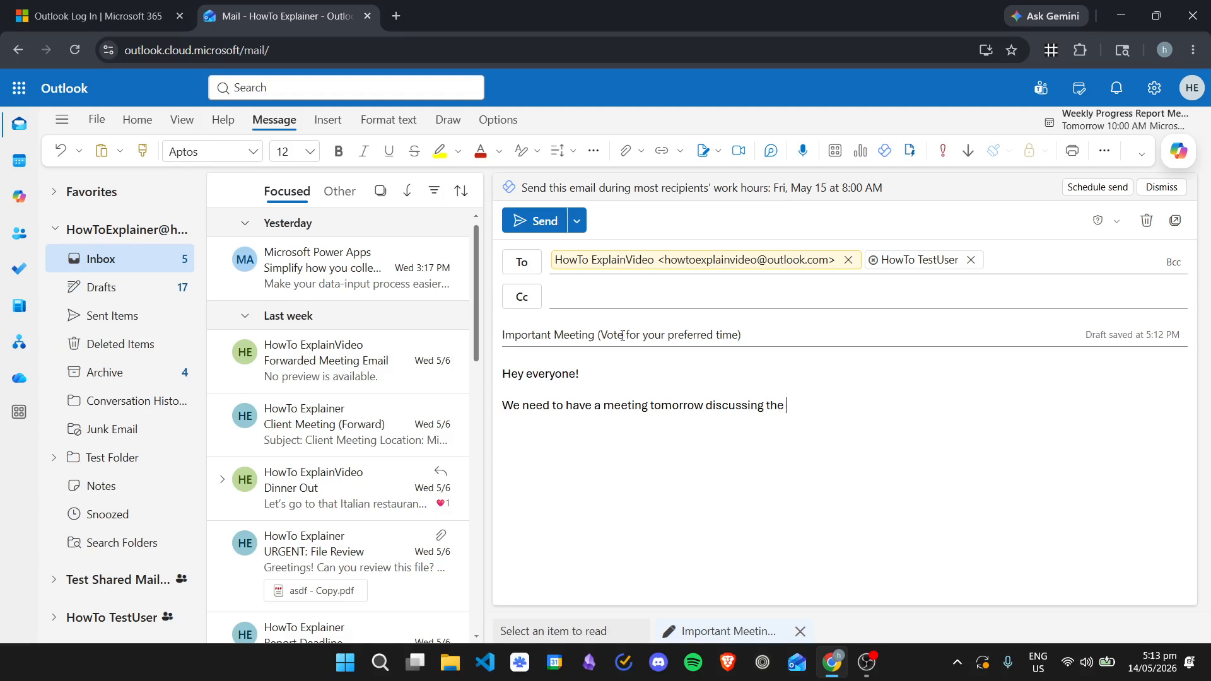
Step: Continue with "client's proposal. Please vote for your preferred time right here in the Scheduling Poll." and close the message with "Thanks."
type("celient's proposal. Please v")
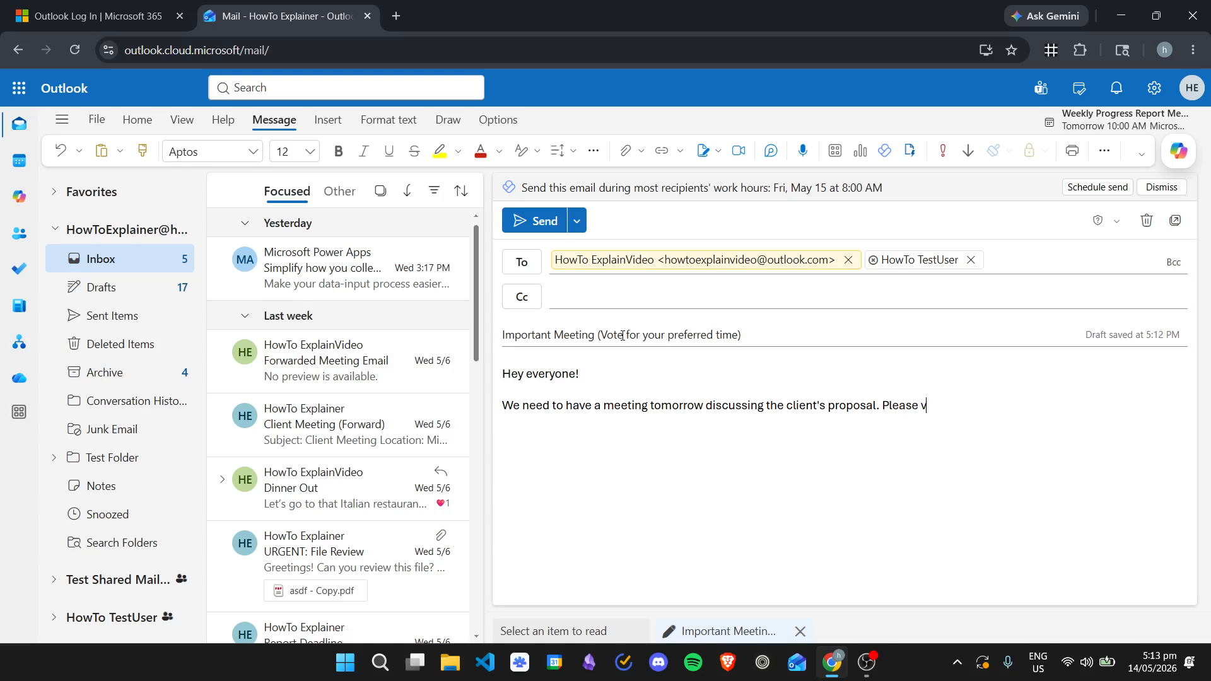
type("ote for your preferred time righ")
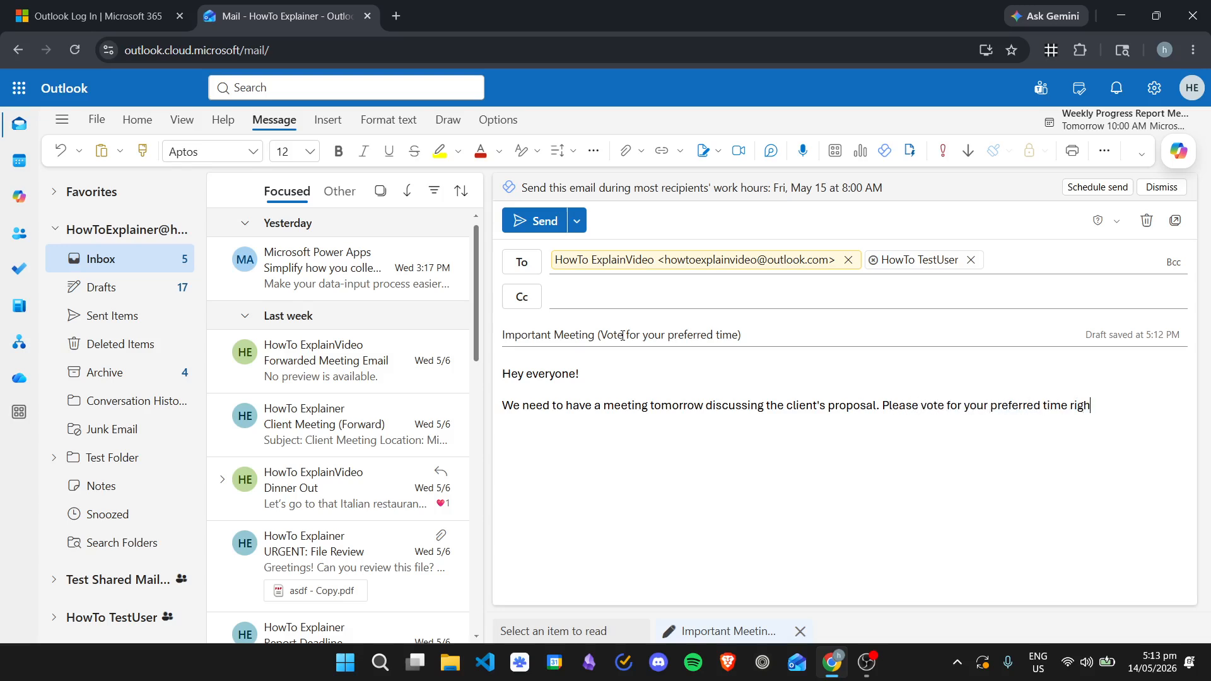
type("t here in the Scheduling Poll.")
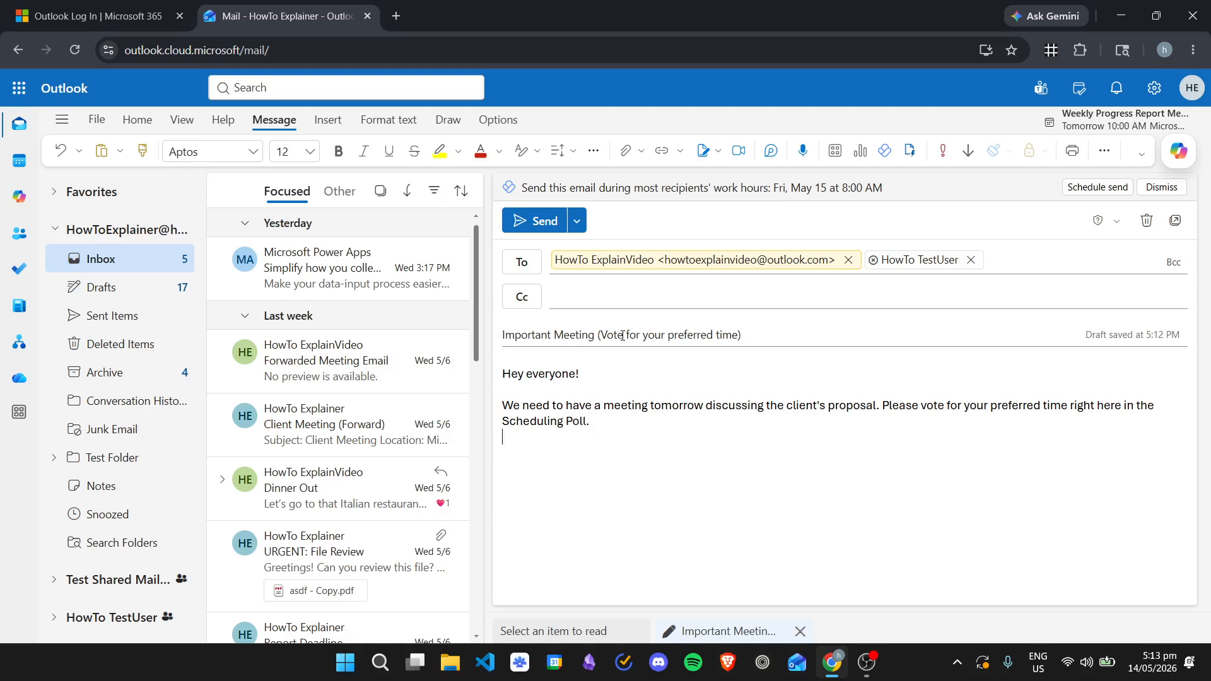
key("Return")
type("Thanks.")
Step: Insert a scheduling poll into the email with a duration of 01:00 and the date 5/15/2026
left_click(325, 120)
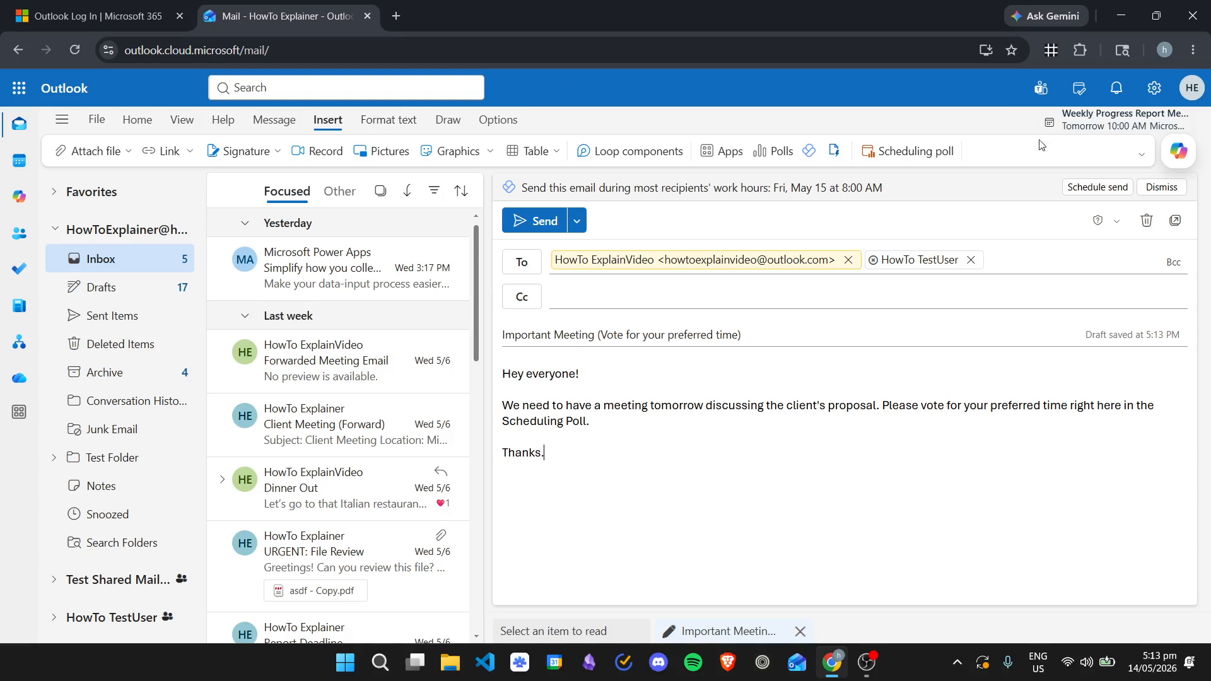
left_click(927, 152)
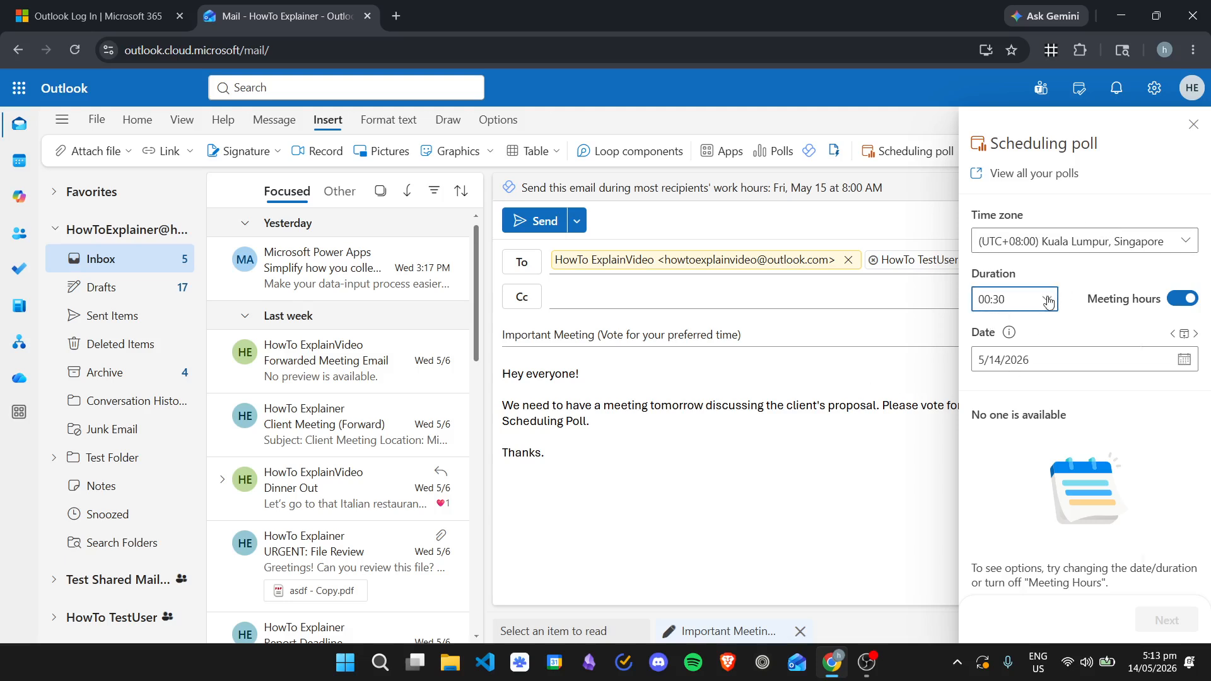
left_click(1027, 304)
left_click(1087, 386)
left_click(1048, 303)
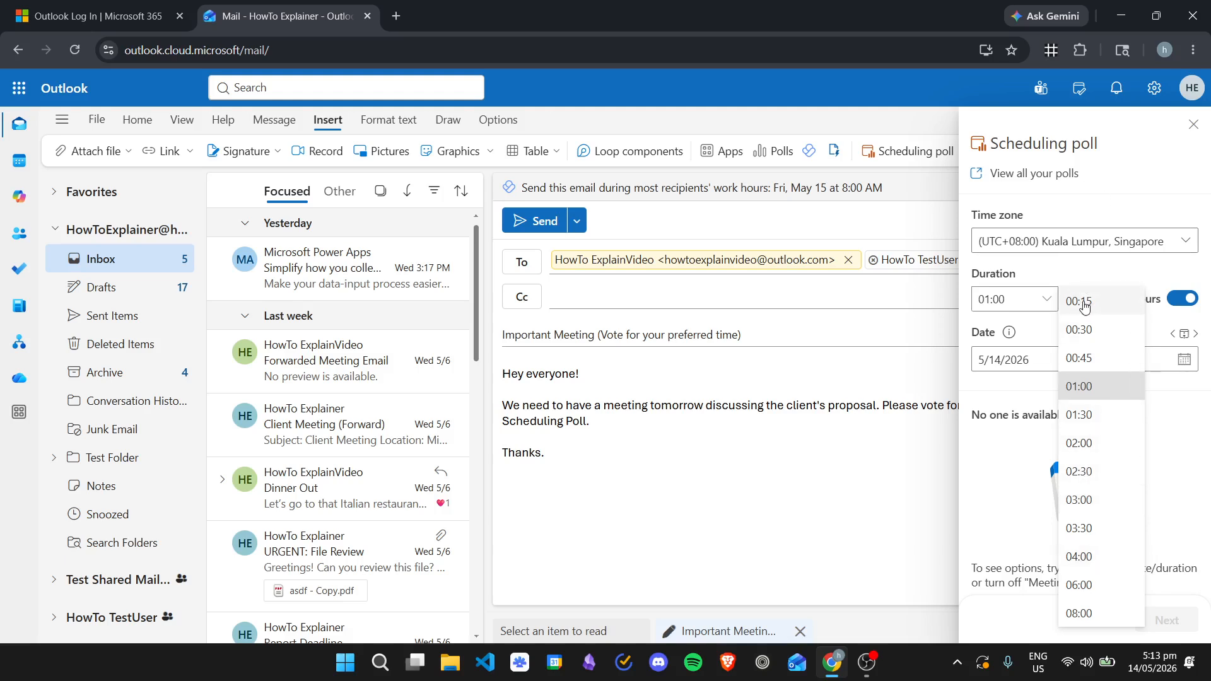
left_click(1039, 323)
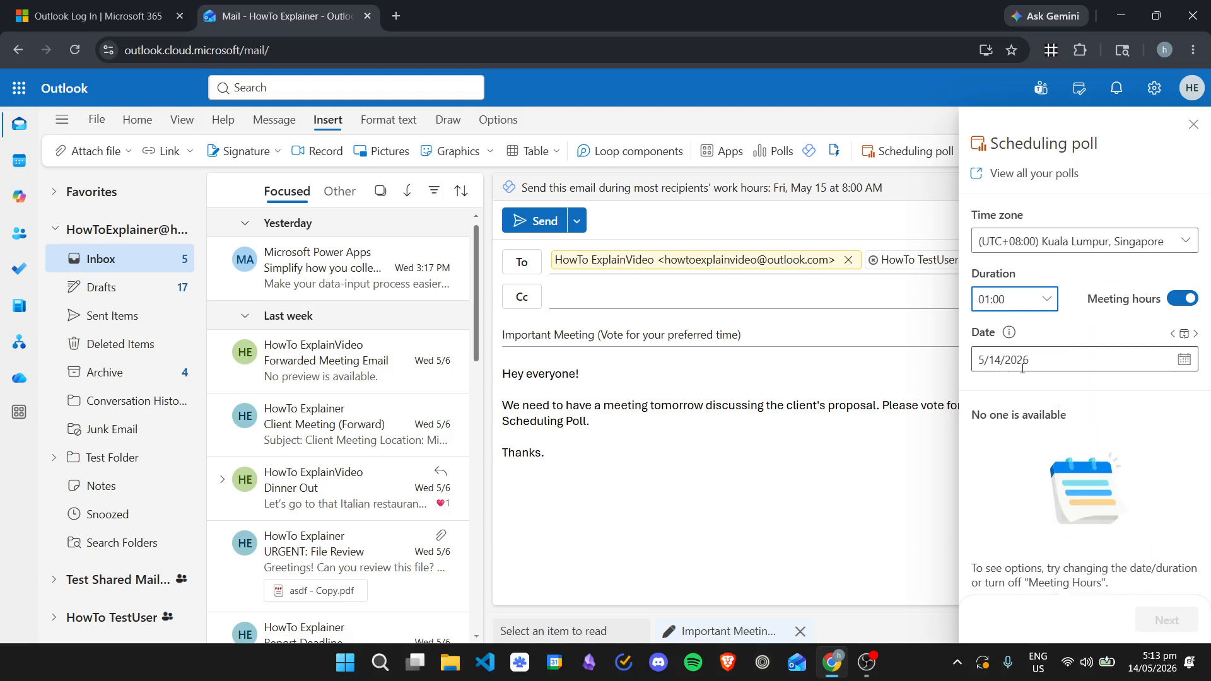
left_click(1016, 360)
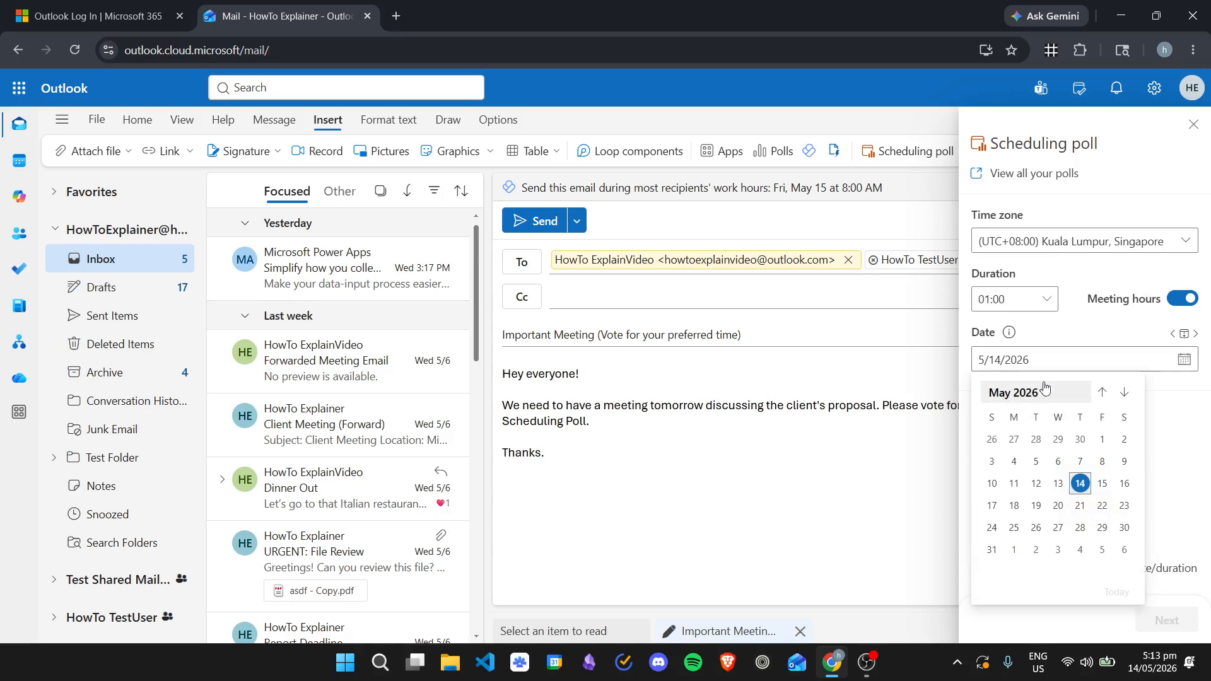
left_click(1104, 486)
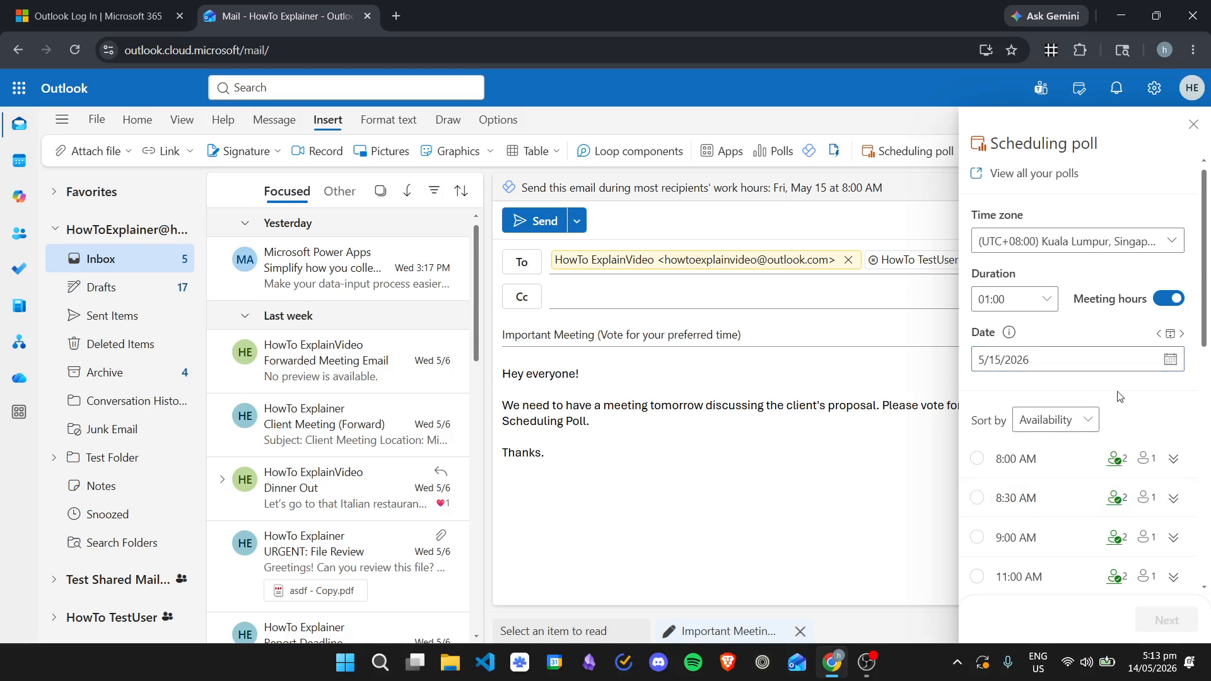
Step: Look through the offered meeting times, then sort them by Time and review the list in that order
scroll(1142, 394, "down", 8)
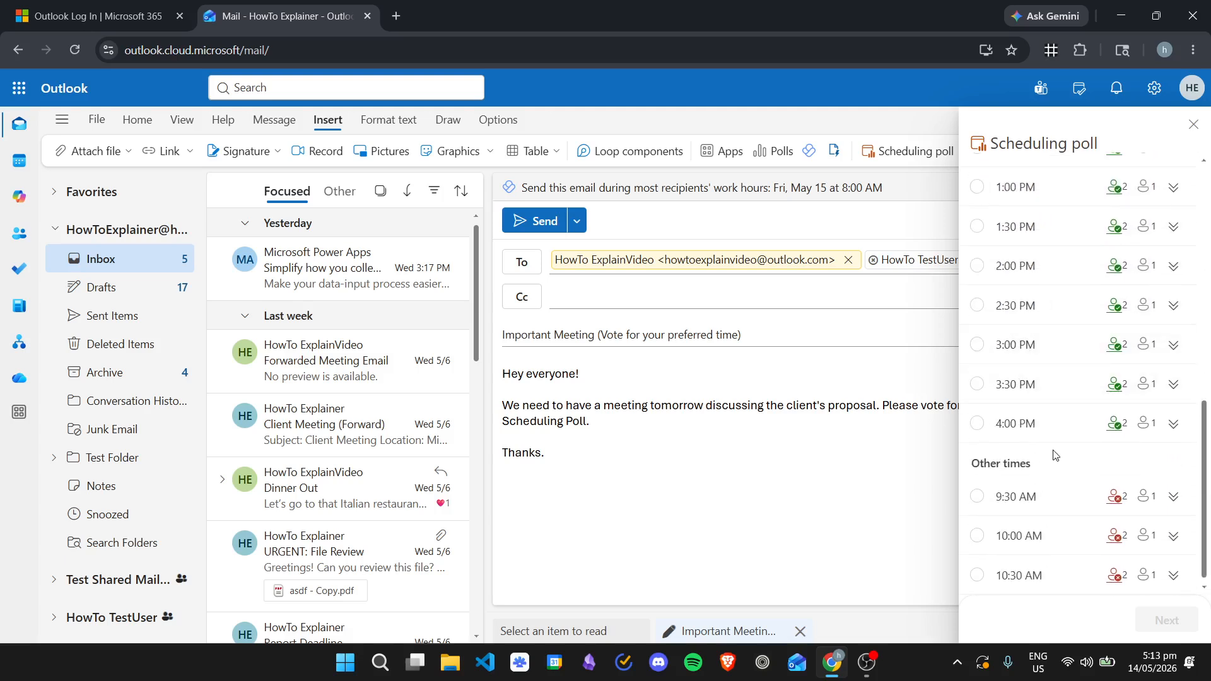
scroll(1052, 454, "up", 6)
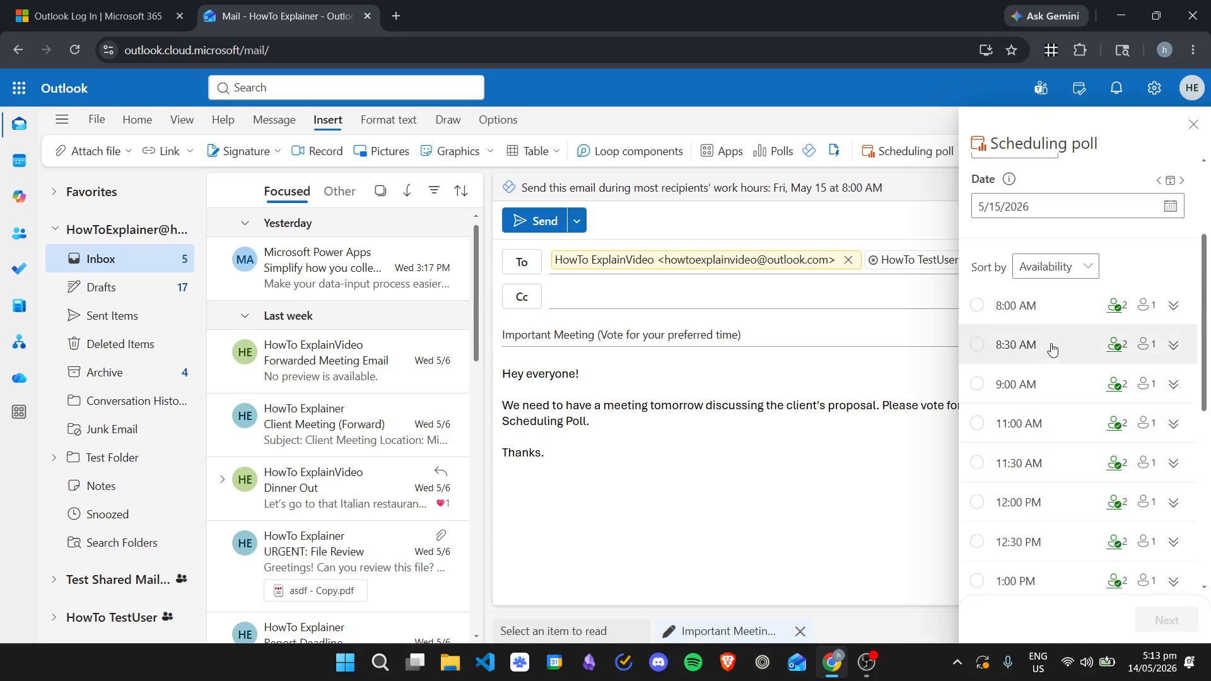
left_click(1063, 268)
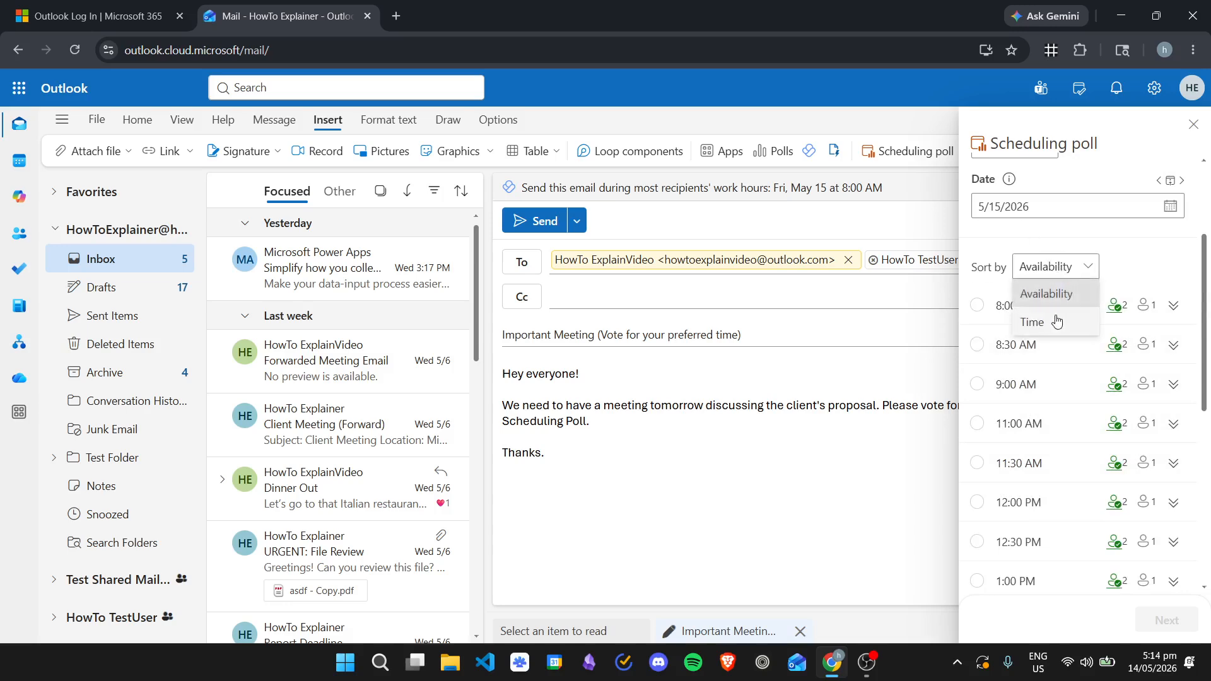
left_click(1035, 321)
scroll(1050, 379, "down", 3)
scroll(1052, 369, "up", 2)
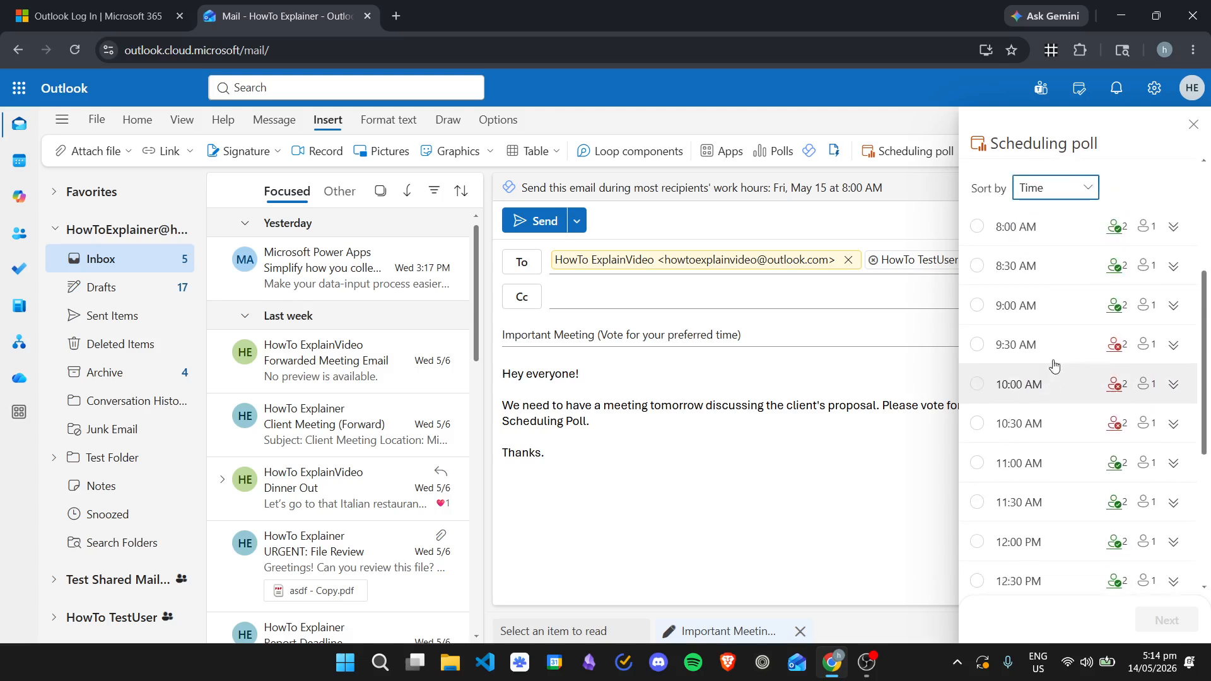
scroll(1073, 306, "down", 4)
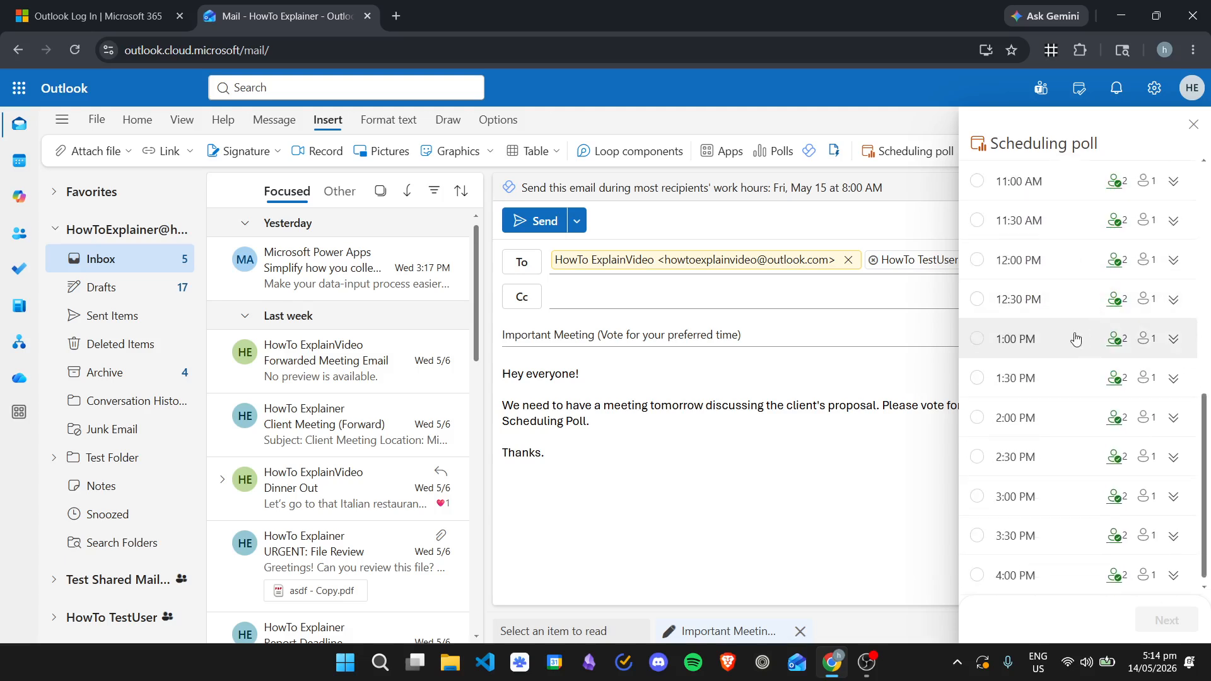
scroll(1085, 328, "up", 5)
Step: Sort the meeting times by Availability and examine the slots, including those under Other times
left_click(1081, 233)
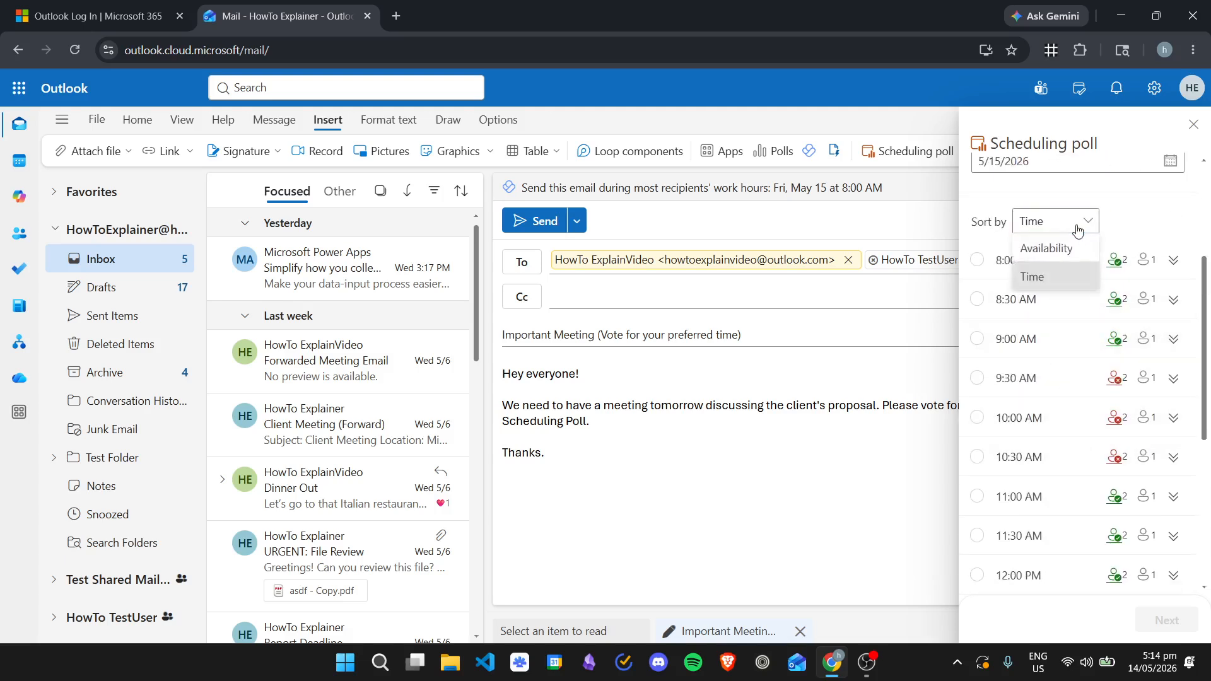
left_click(1049, 247)
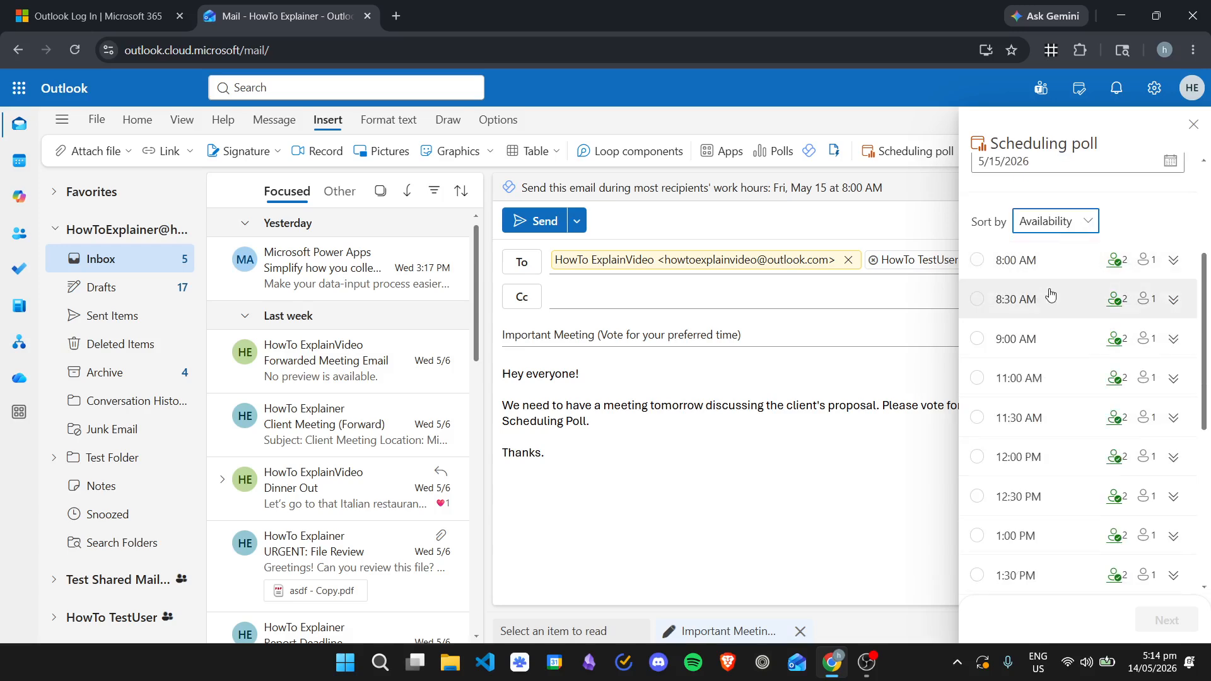
scroll(1060, 303, "down", 5)
scroll(1038, 454, "up", 6)
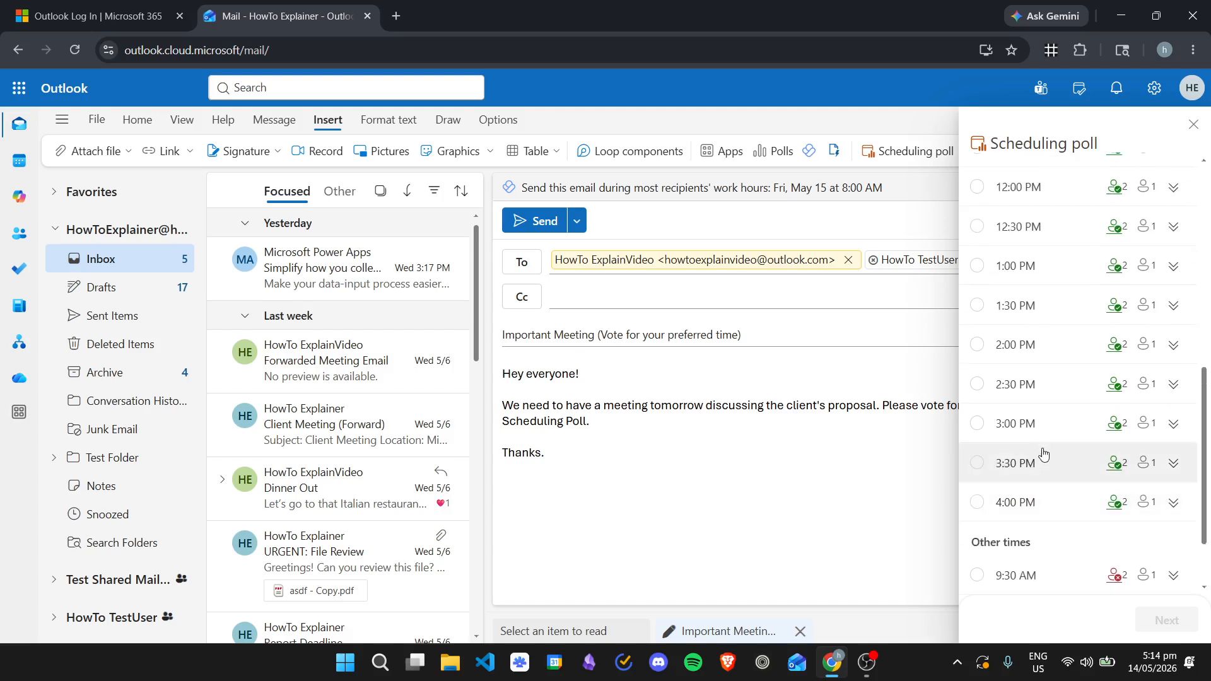
scroll(1038, 315, "down", 2)
scroll(1041, 306, "down", 4)
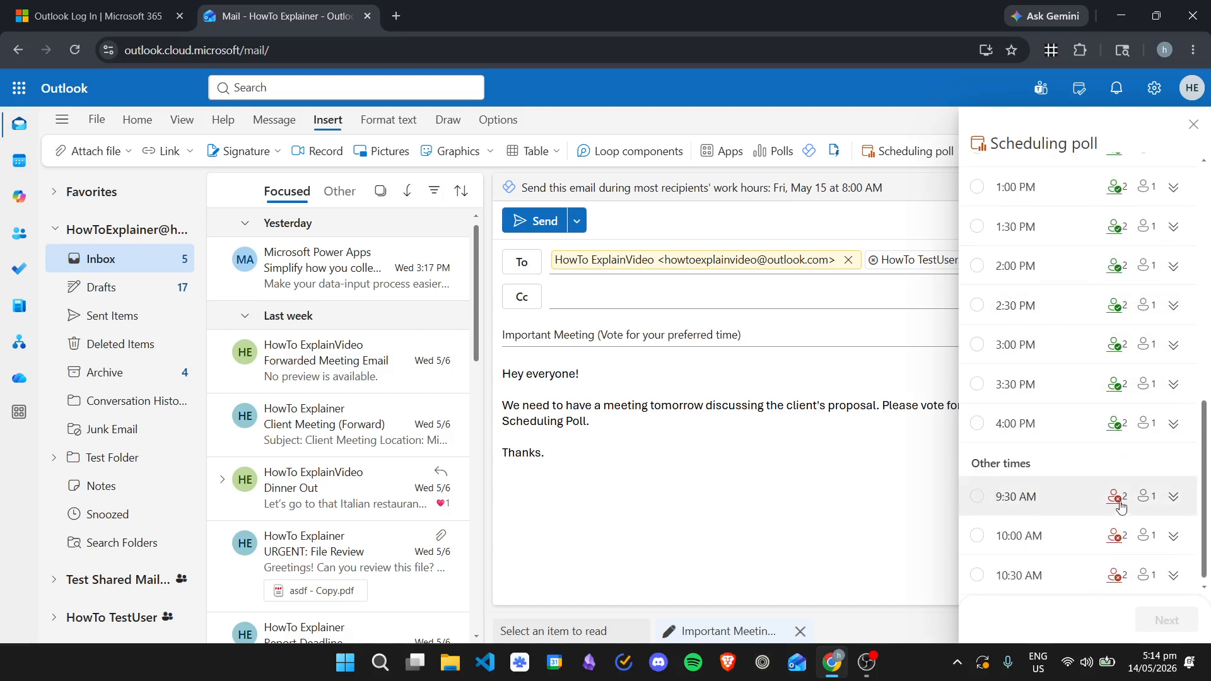
scroll(1088, 339, "up", 6)
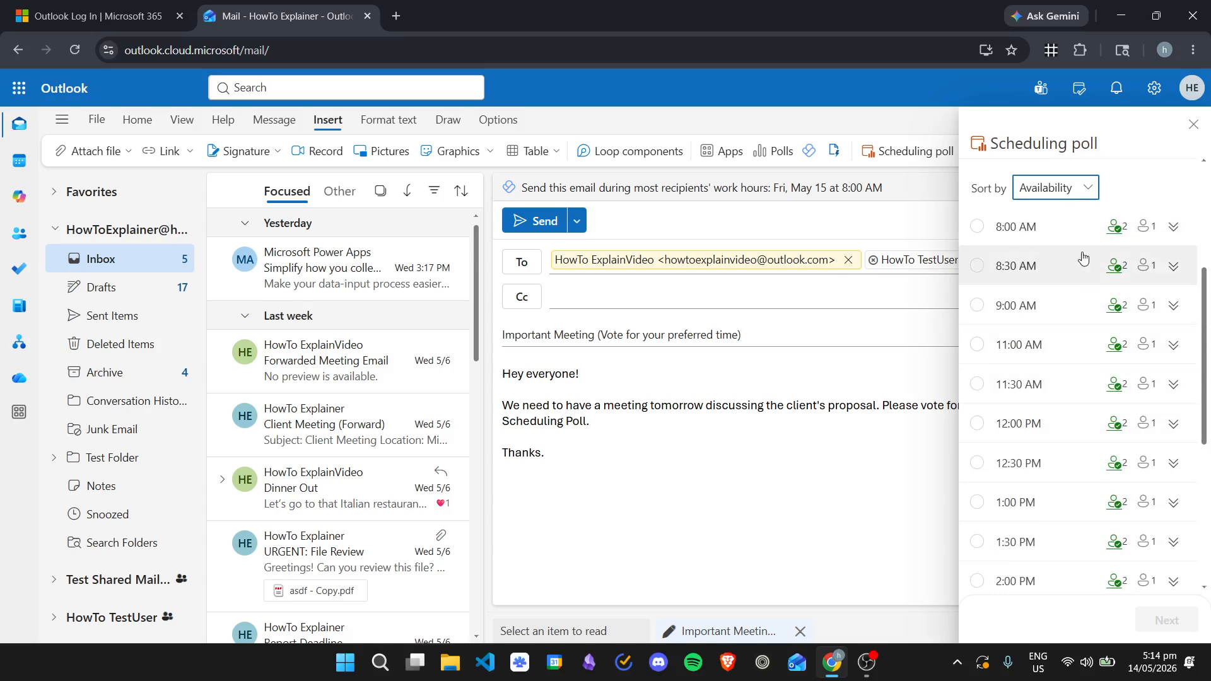
Step: Sort the poll's meeting times by Time and review the day's slots in chronological order
left_click(1080, 188)
left_click(1063, 250)
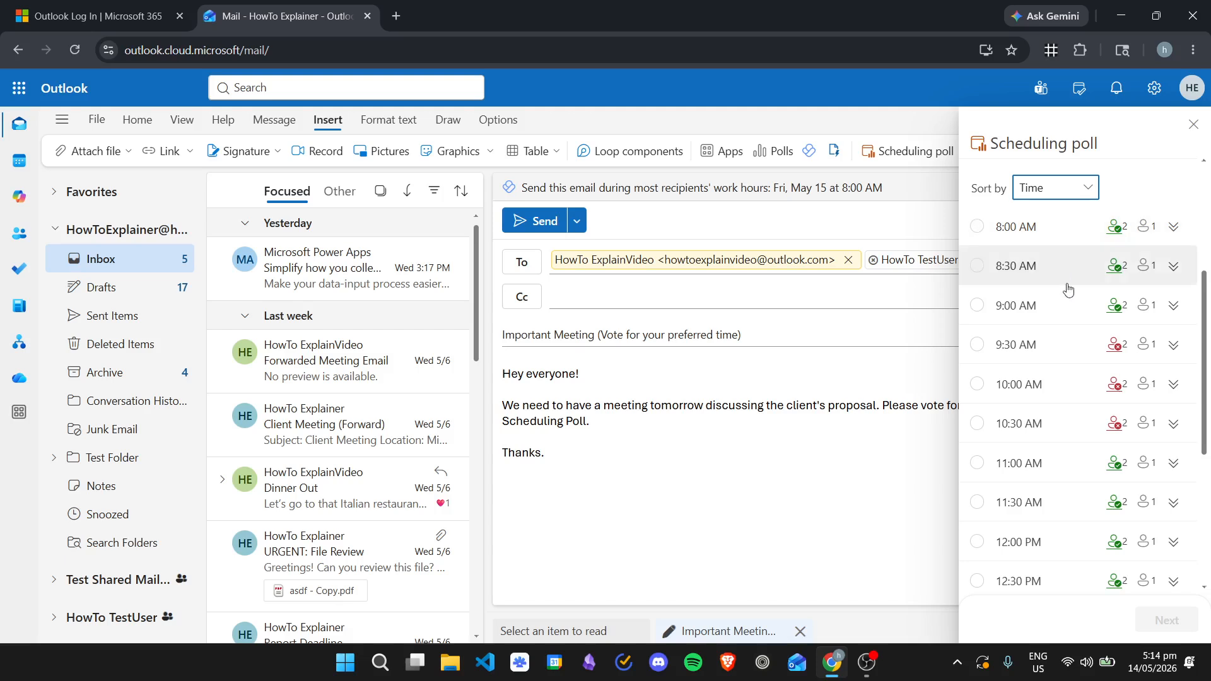
scroll(1077, 409, "down", 3)
scroll(1076, 404, "down", 3)
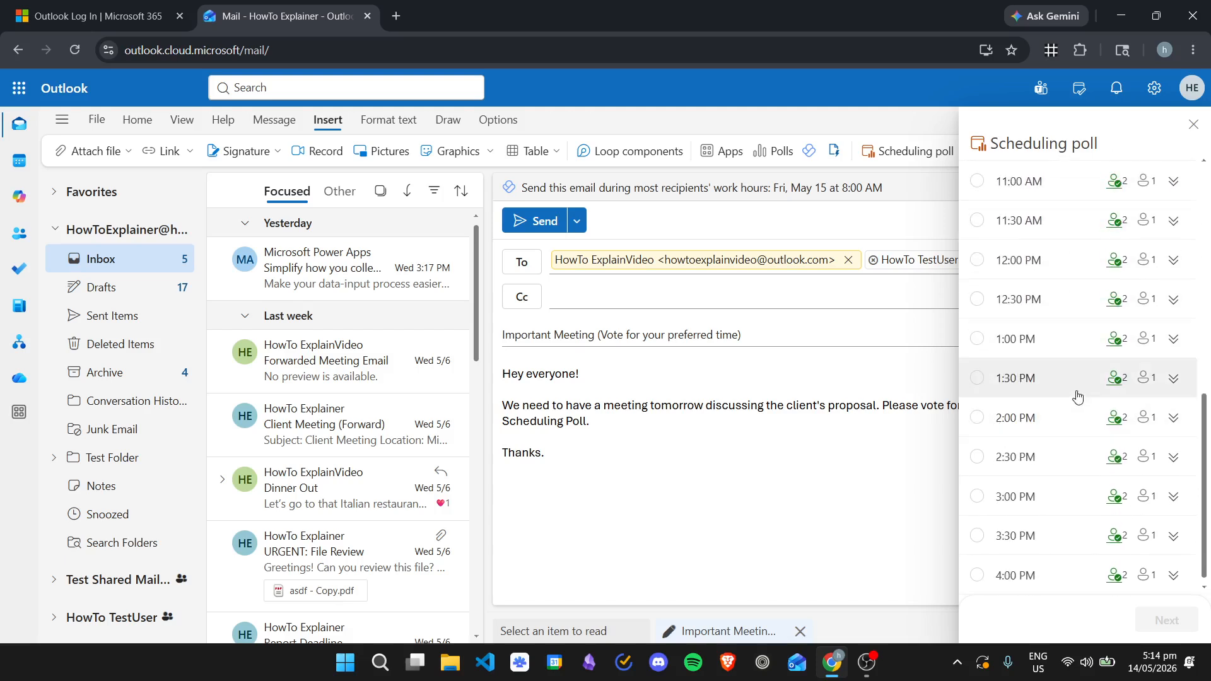
scroll(1041, 379, "up", 10)
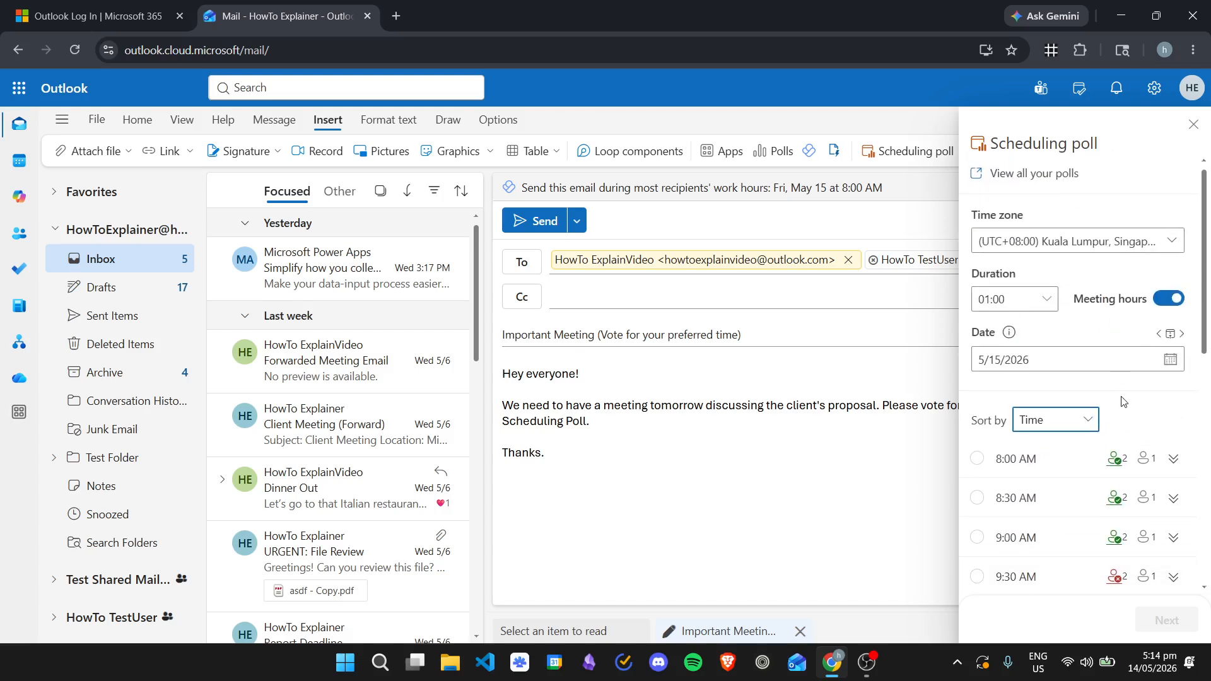
Step: Select the 8:00 AM and 9:00 AM slots as poll options
scroll(1120, 399, "down", 3)
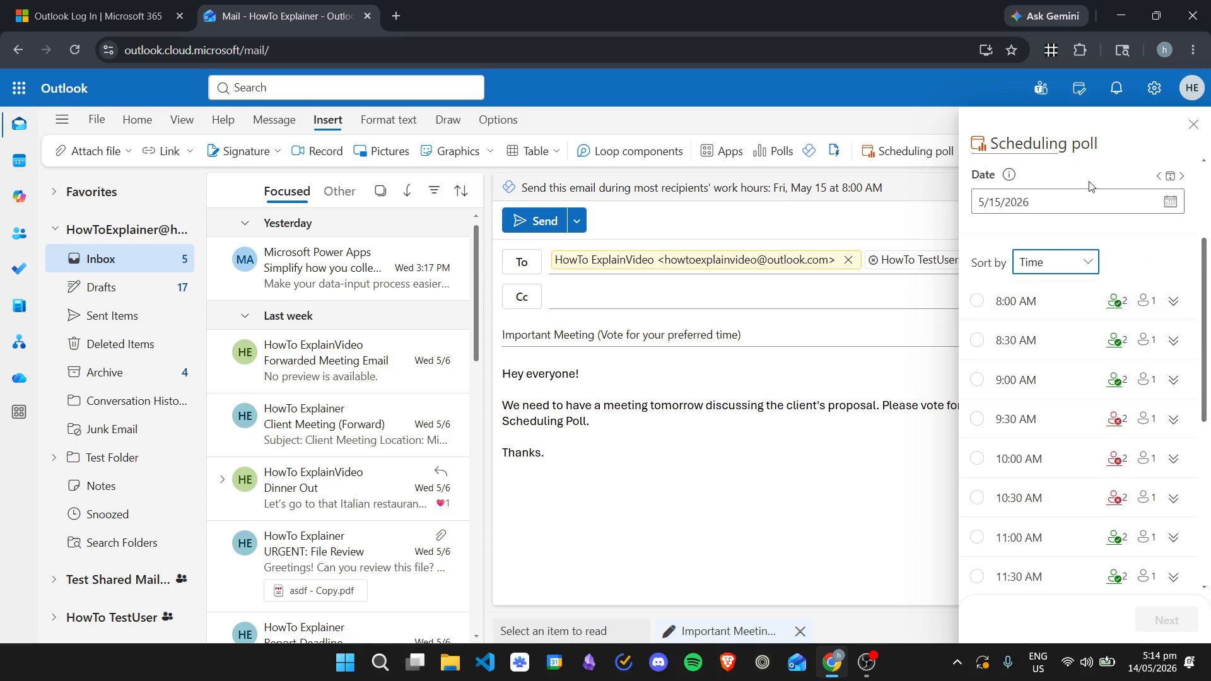
left_click(1133, 246)
left_click(977, 304)
left_click(977, 380)
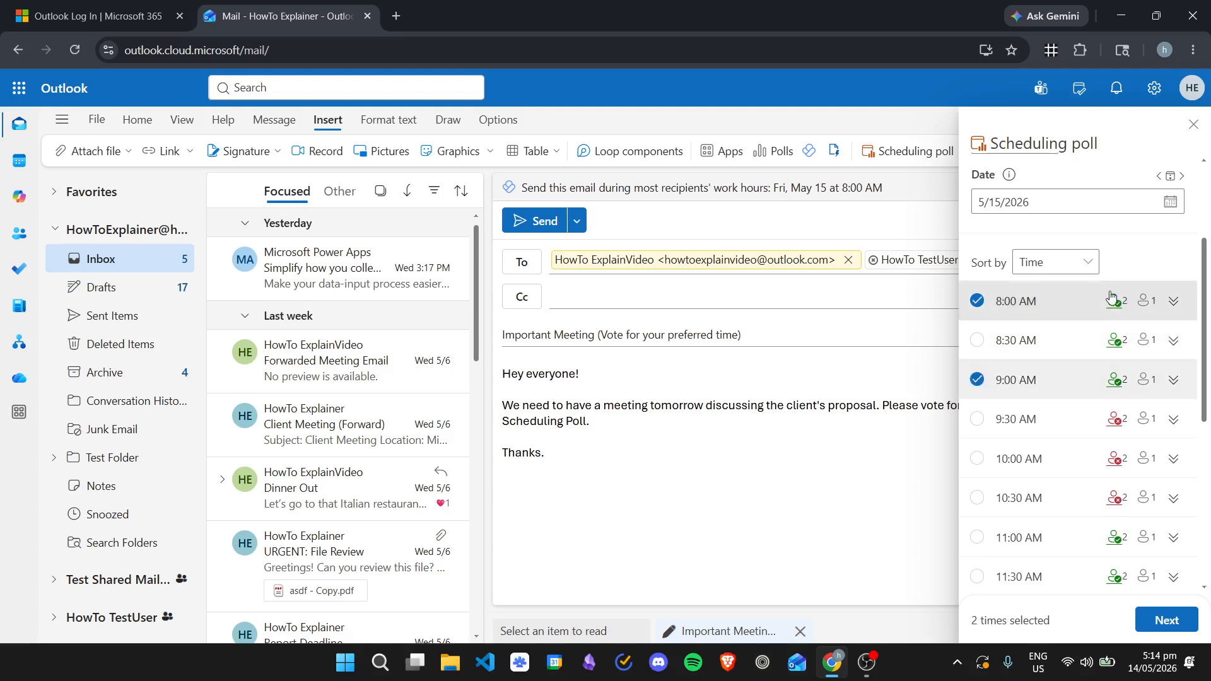
Step: Add the 11:00 AM, 1:00 PM and 2:00 PM slots as poll options and proceed to the selected times summary
scroll(1052, 379, "down", 1)
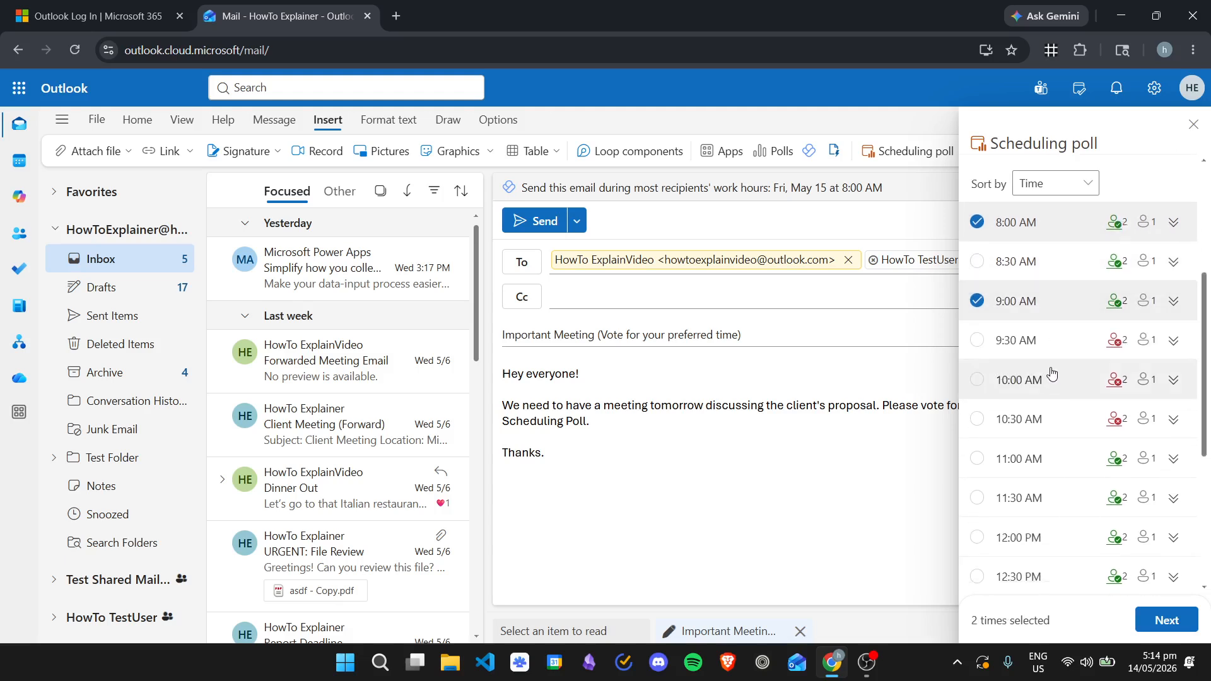
scroll(1052, 374, "down", 1)
left_click(980, 389)
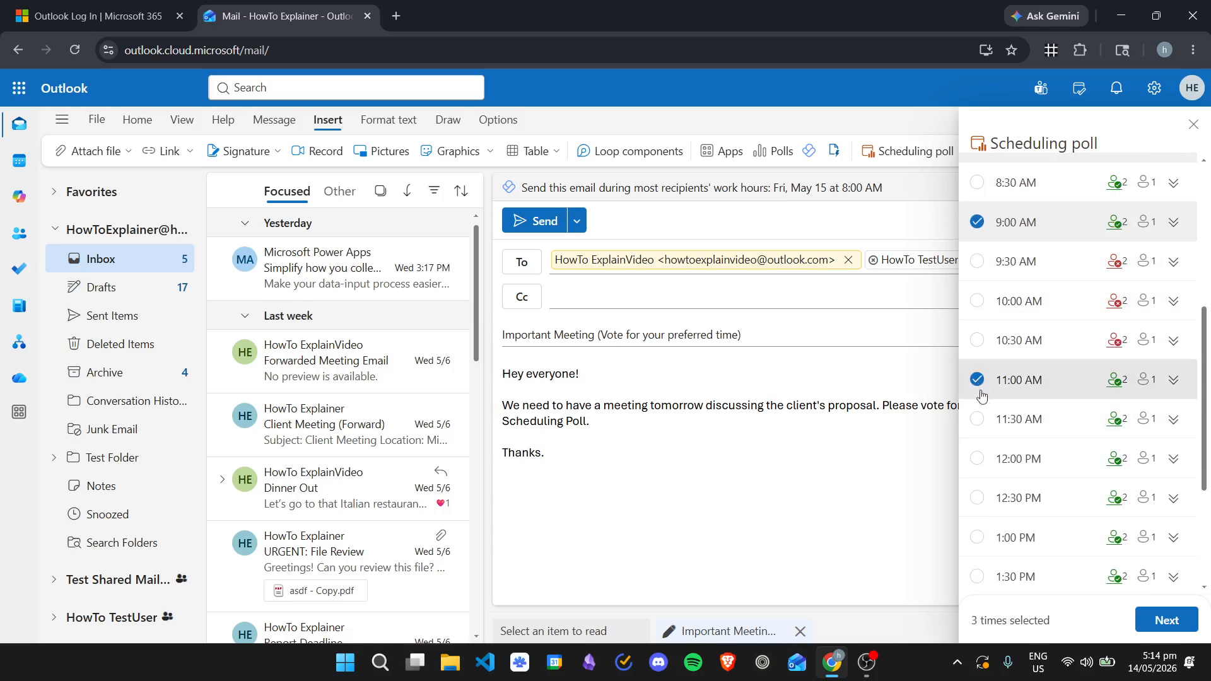
scroll(1022, 453, "down", 1)
left_click(977, 460)
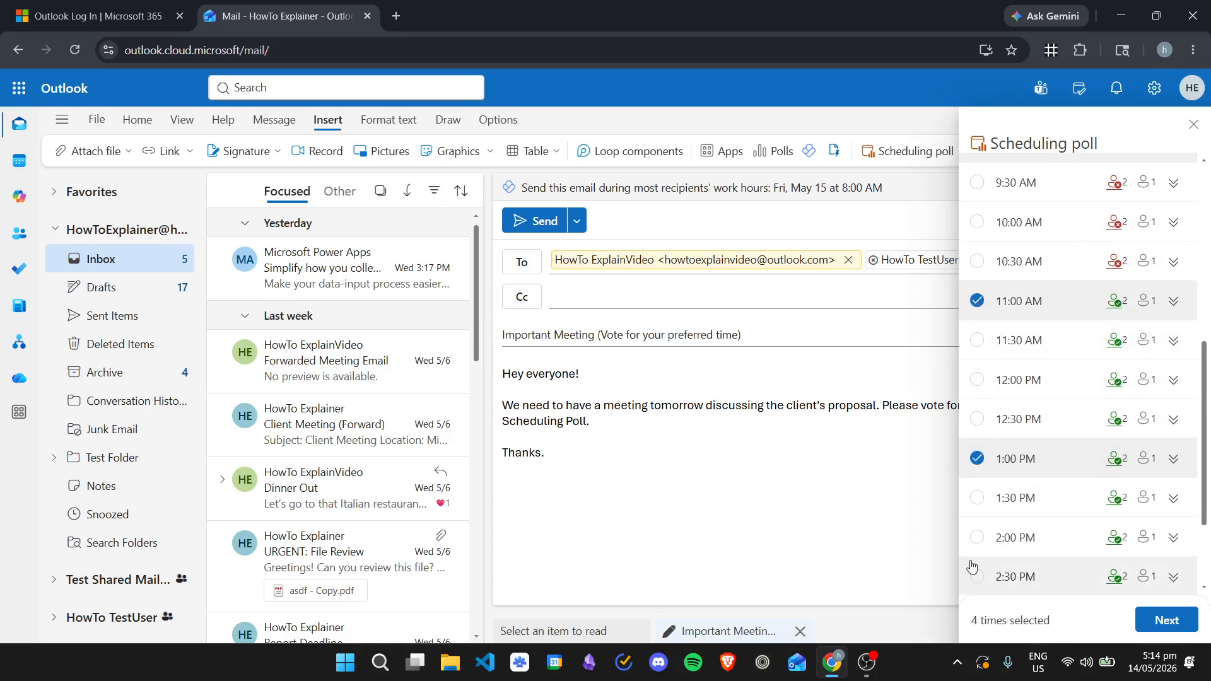
left_click(977, 538)
scroll(1059, 426, "down", 2)
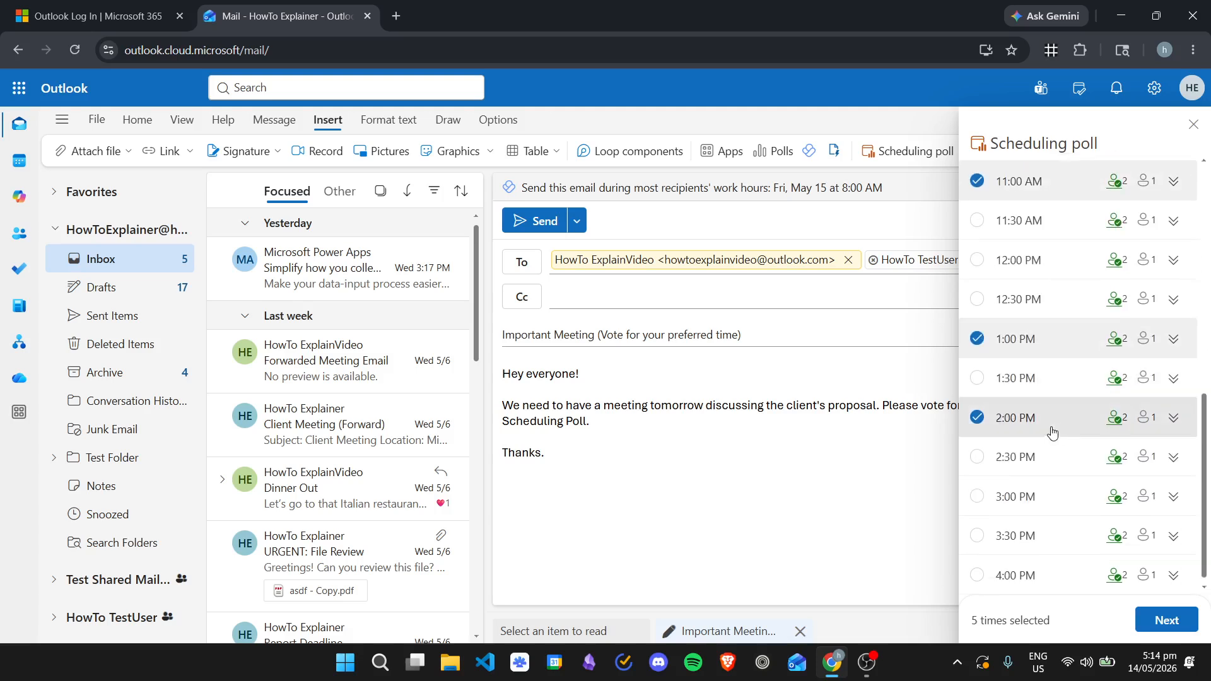
scroll(1052, 432, "up", 5)
left_click(1166, 620)
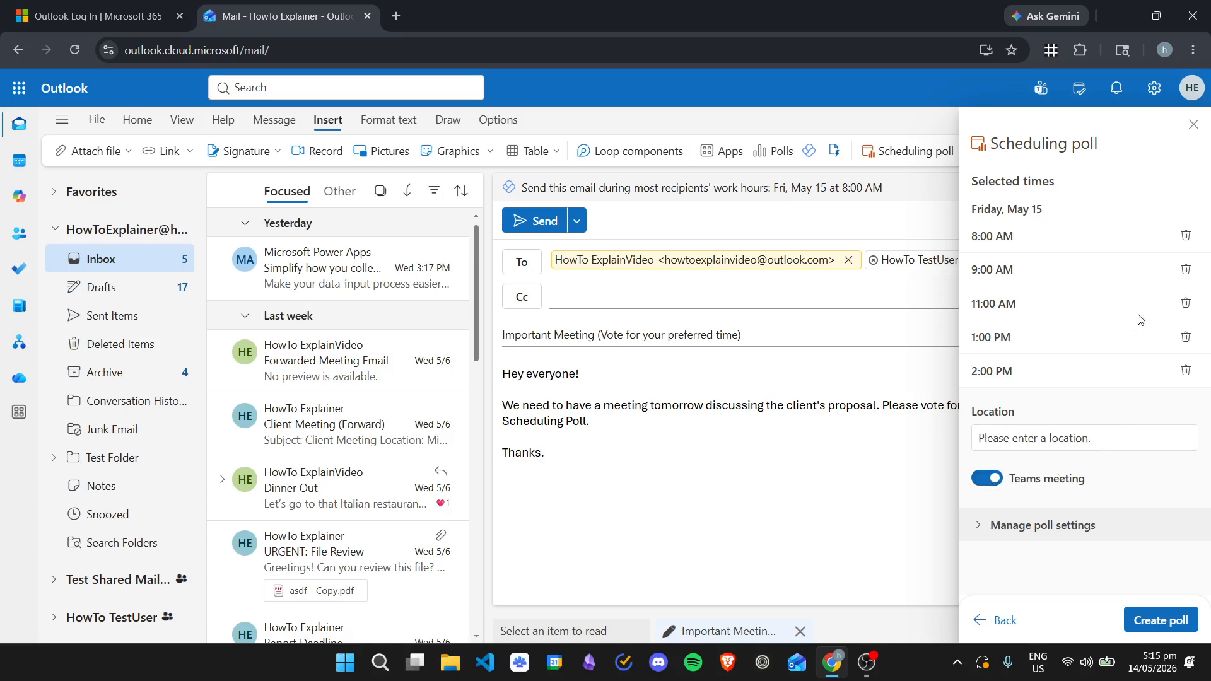
Step: Expand the poll settings and review each option along with the selected times, location and Teams meeting setting
left_click(981, 534)
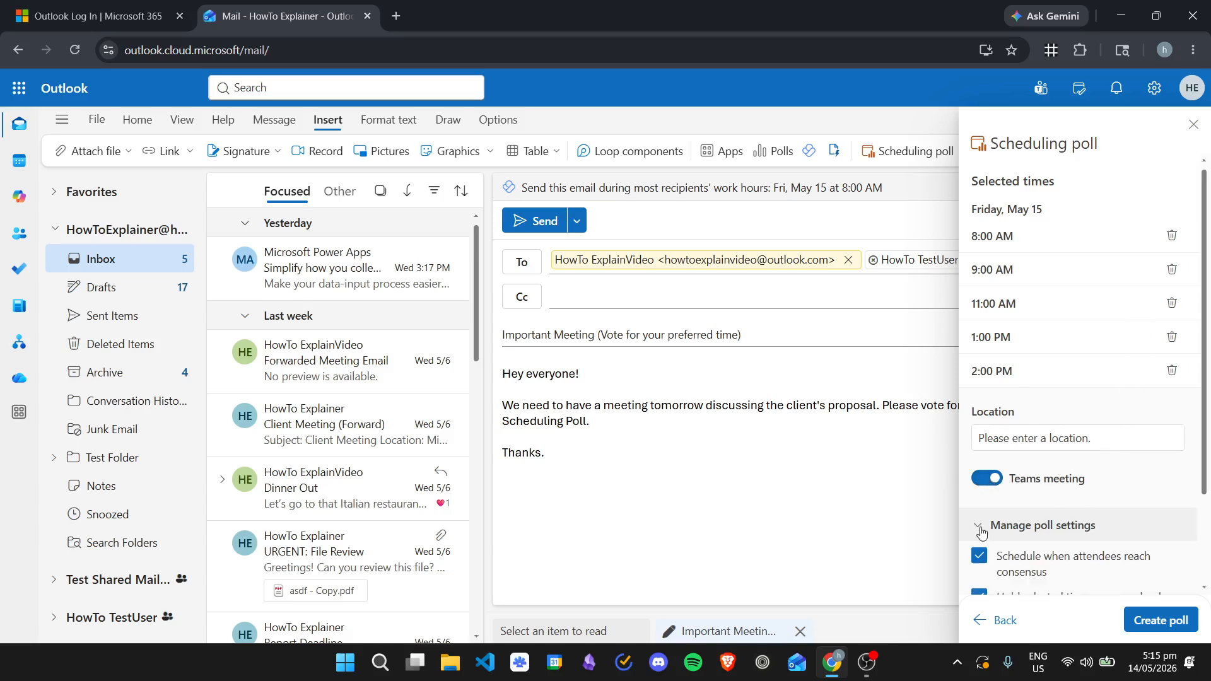
scroll(1086, 398, "down", 1)
scroll(1086, 398, "down", 1)
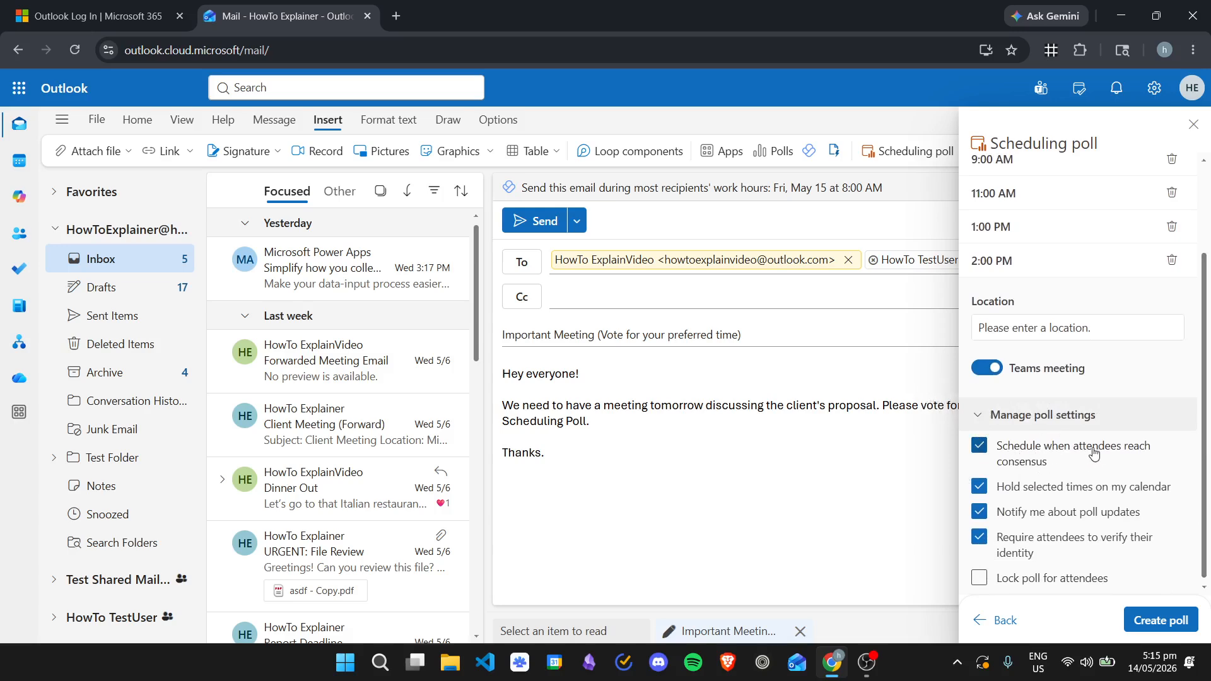
mouse_move(1013, 455)
mouse_move(1020, 494)
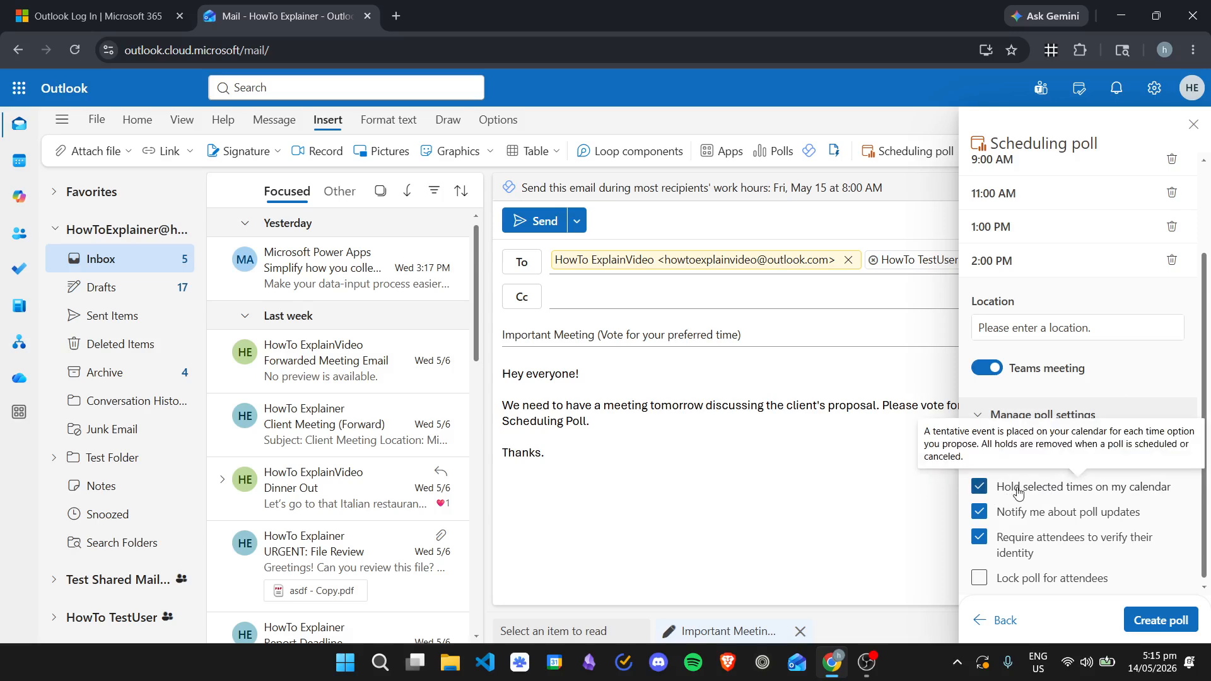
scroll(1064, 236, "up", 3)
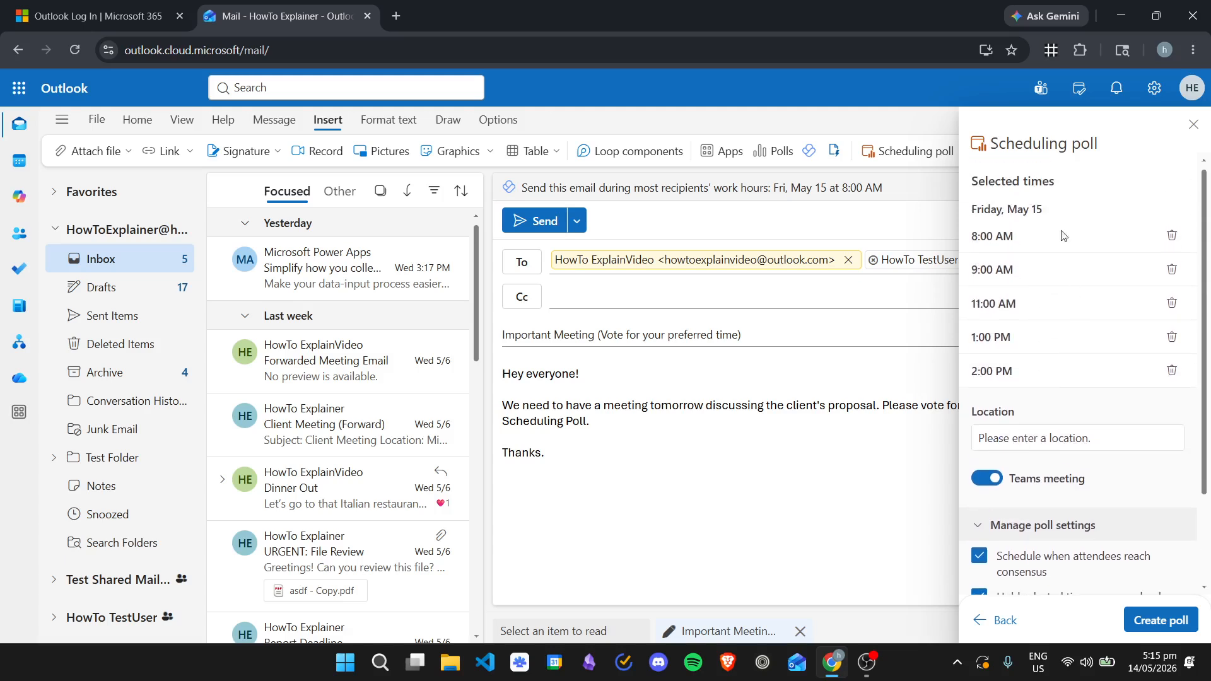
scroll(1076, 306, "down", 2)
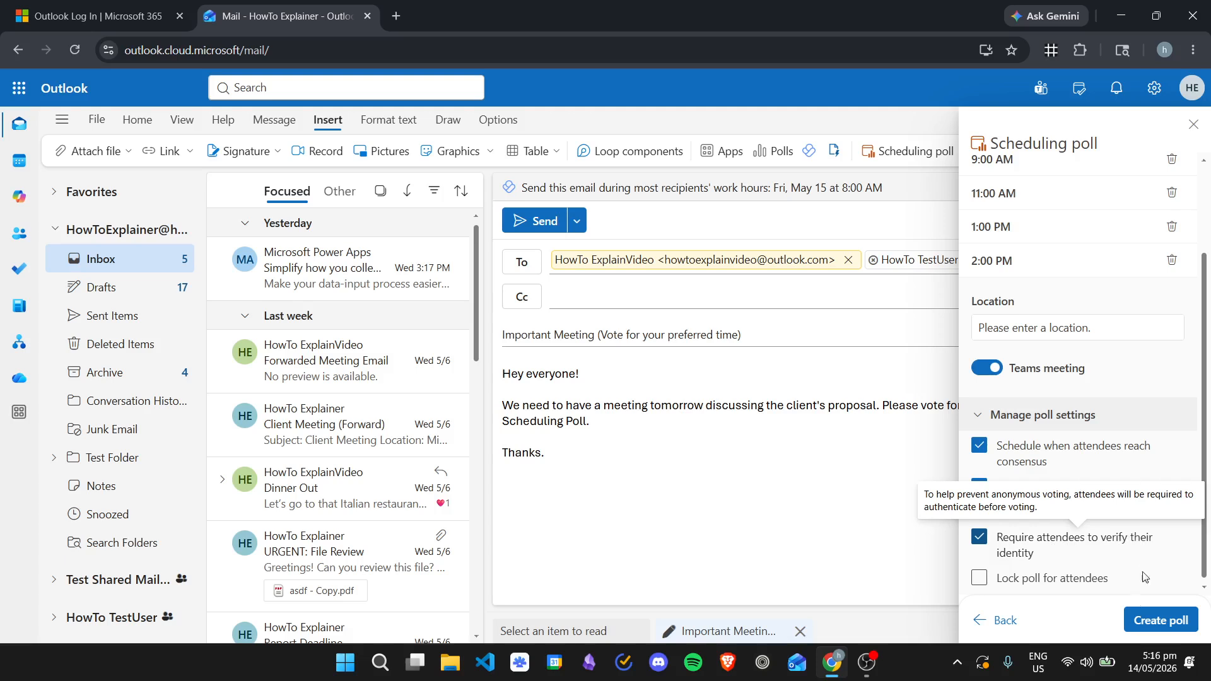
mouse_move(1044, 581)
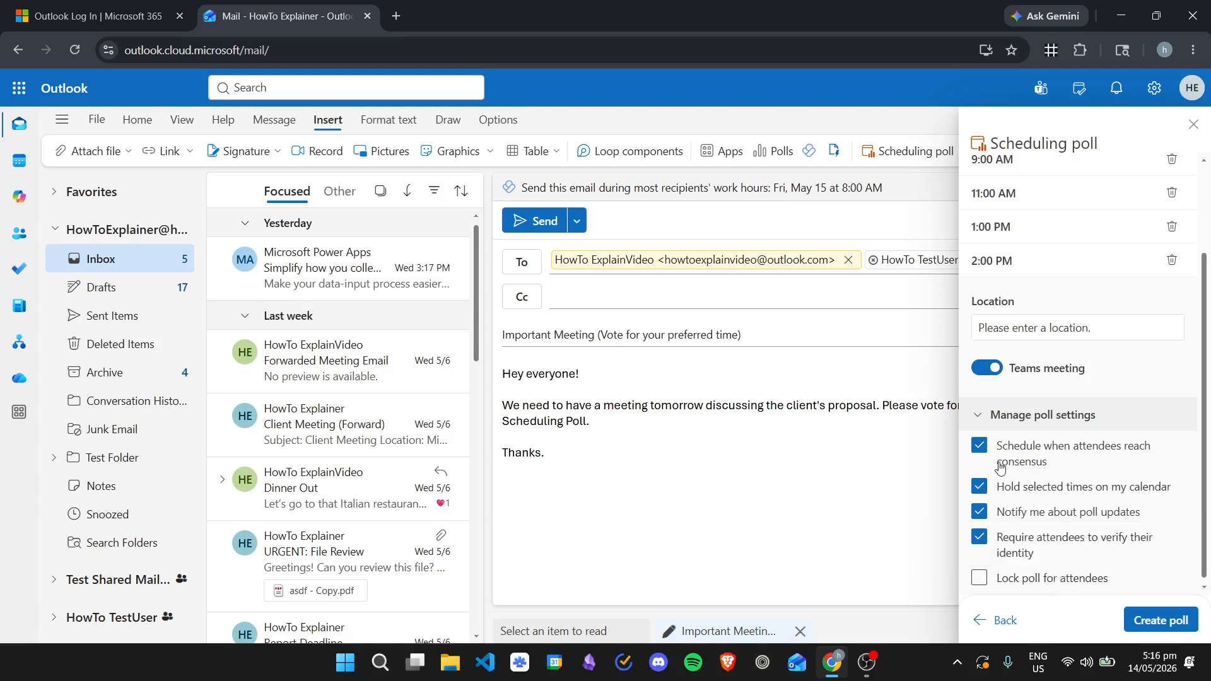
scroll(1018, 269, "up", 2)
scroll(1042, 309, "down", 2)
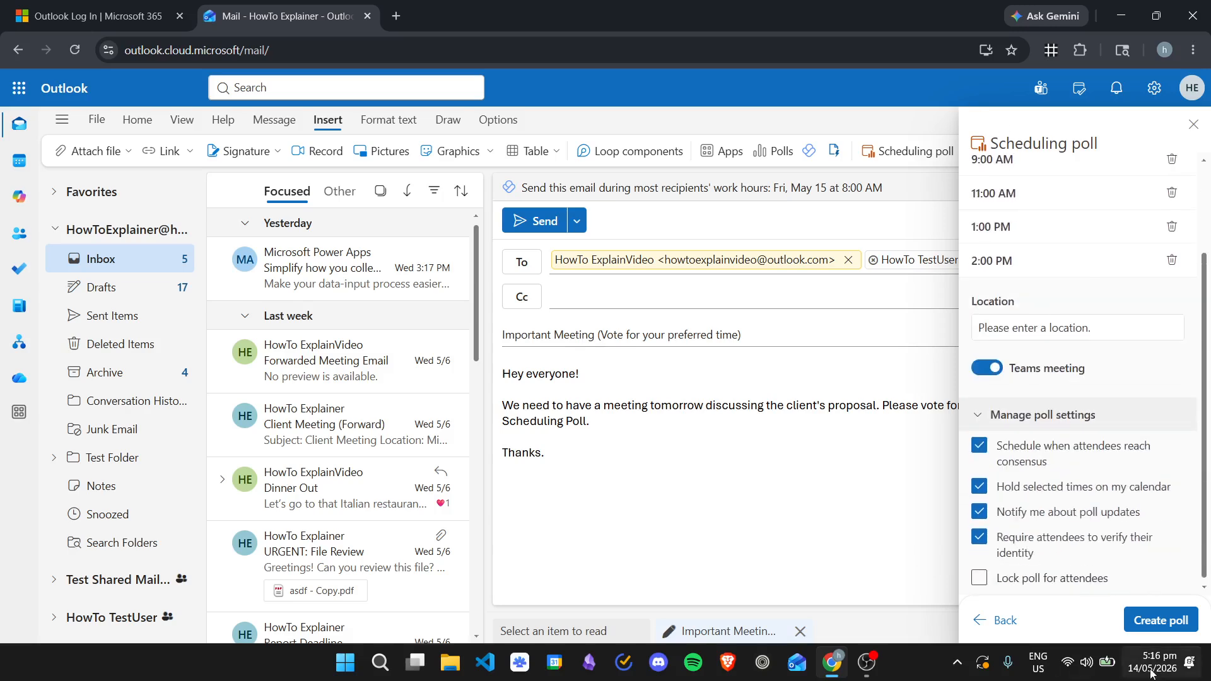
Step: Create the scheduling poll in the email, then open its details page and look over the voting options
left_click(1150, 620)
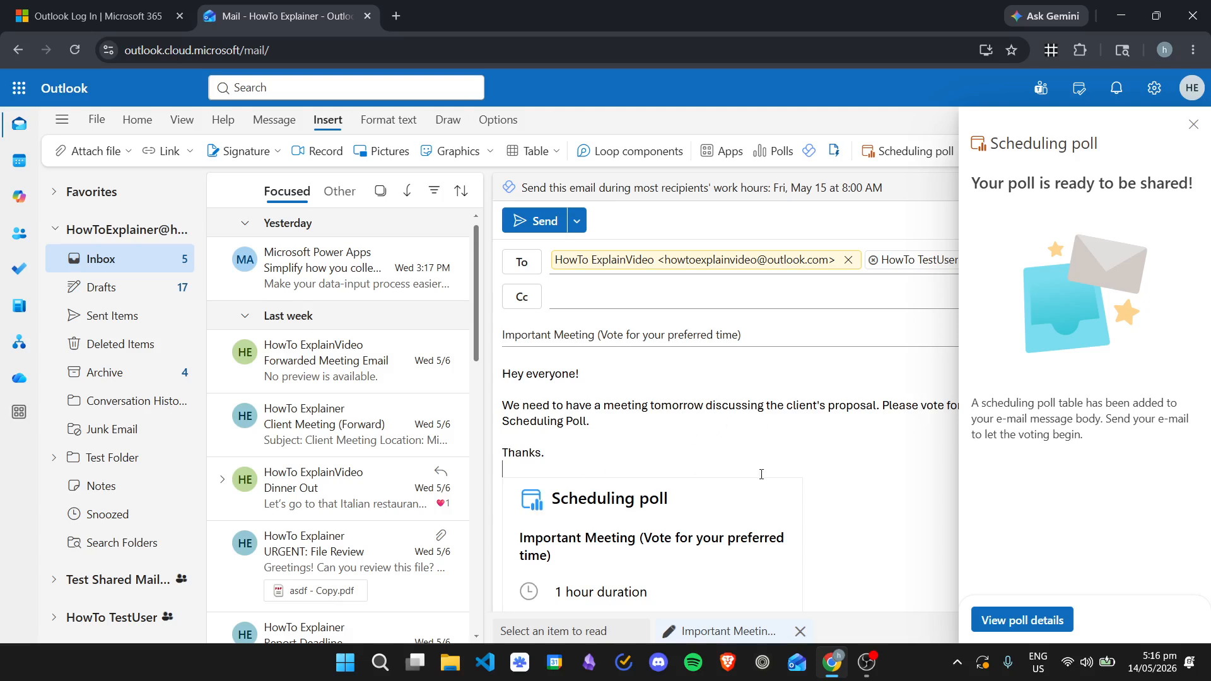
left_click(1010, 619)
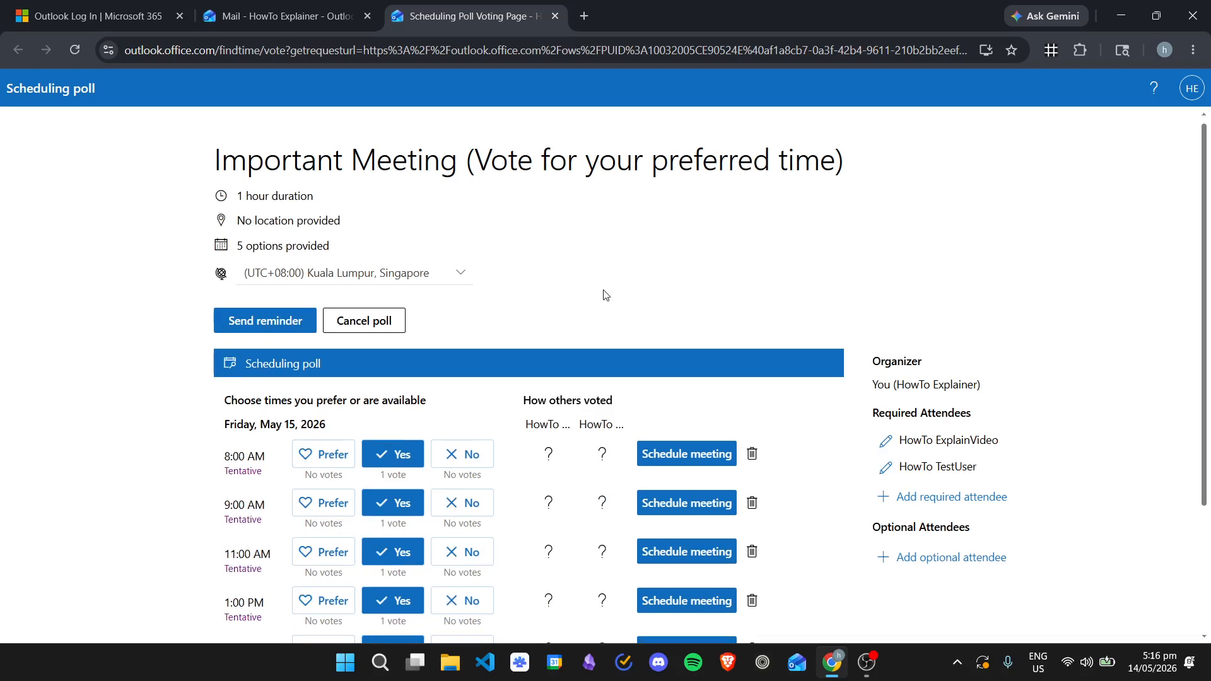
scroll(754, 312, "down", 2)
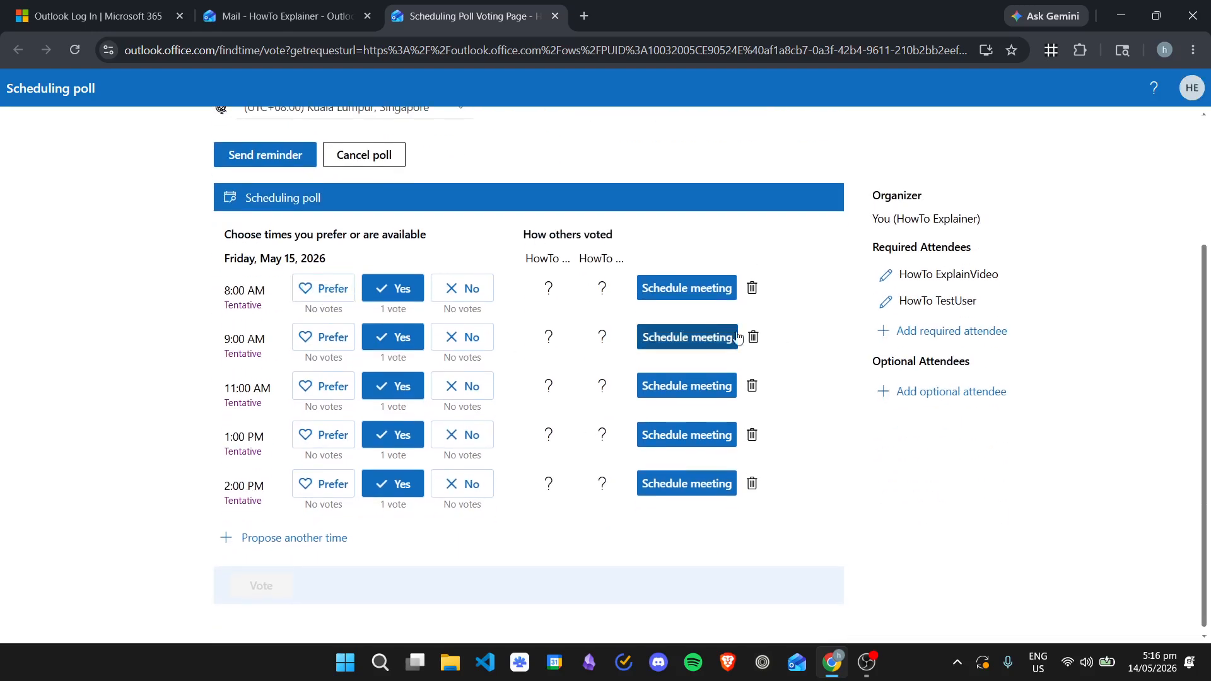
scroll(814, 322, "up", 2)
Step: Return to the draft and send the email with the scheduling poll, then open the sent message from Sent Items
left_click(335, 7)
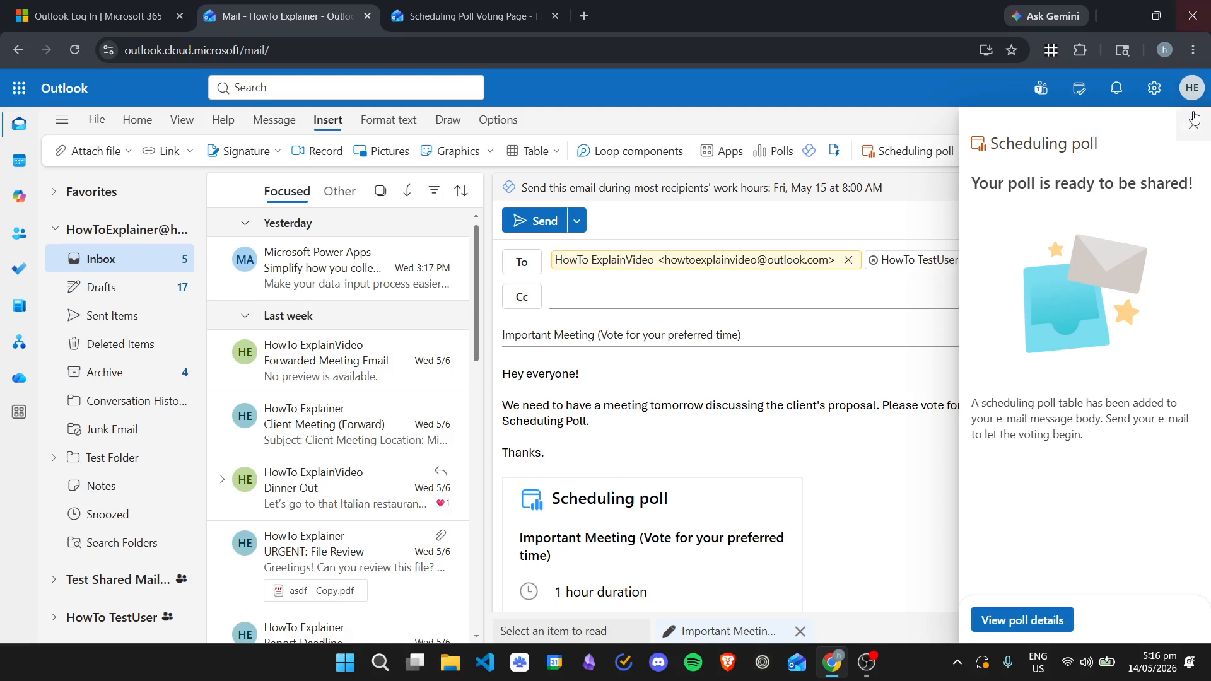
left_click(545, 221)
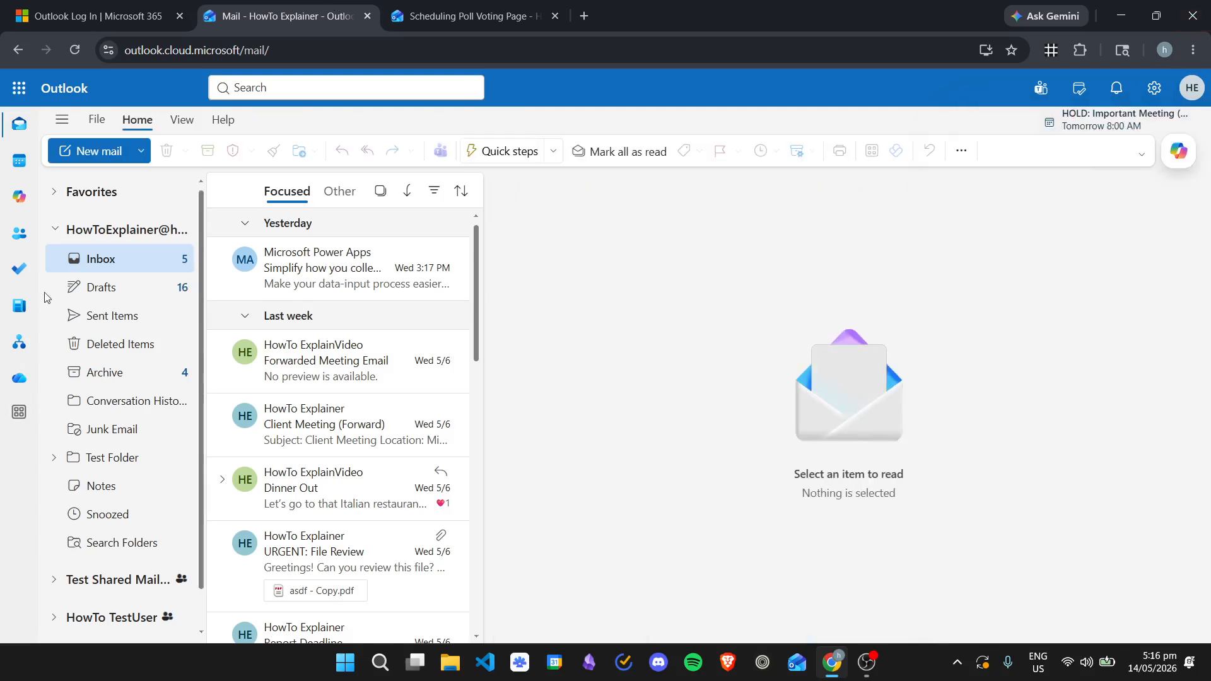
left_click(104, 312)
left_click(306, 269)
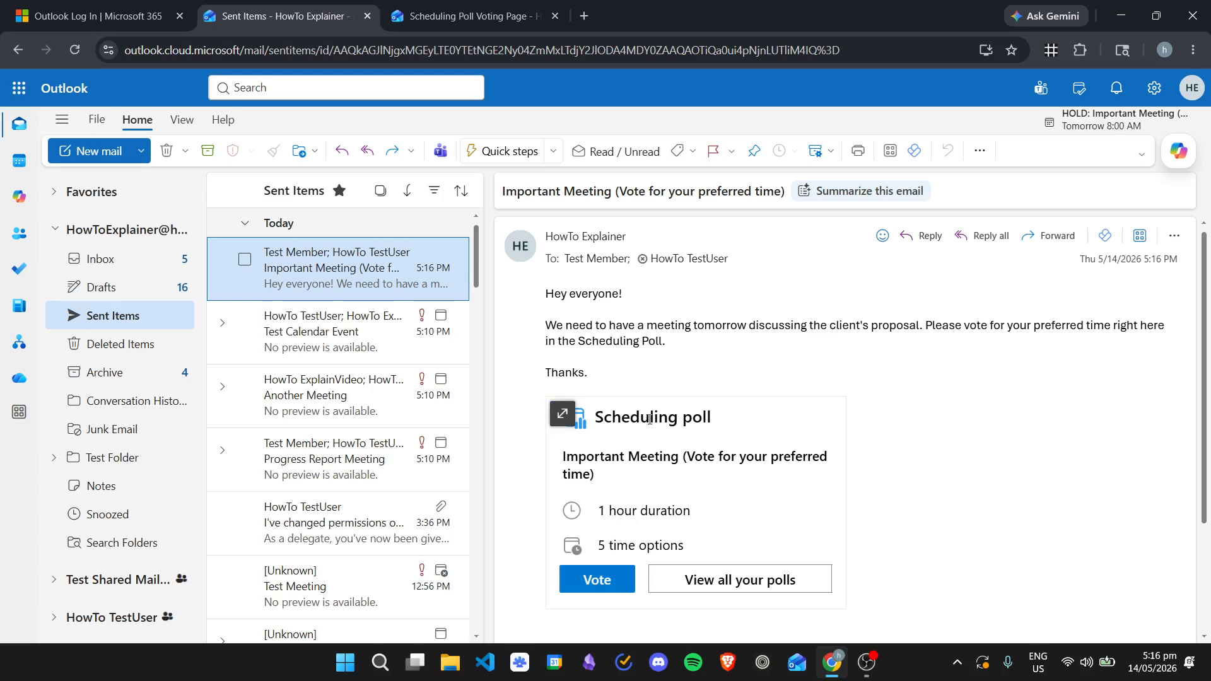
Step: Open the voting page from the poll in the sent email and close the duplicate voting page
left_click(619, 581)
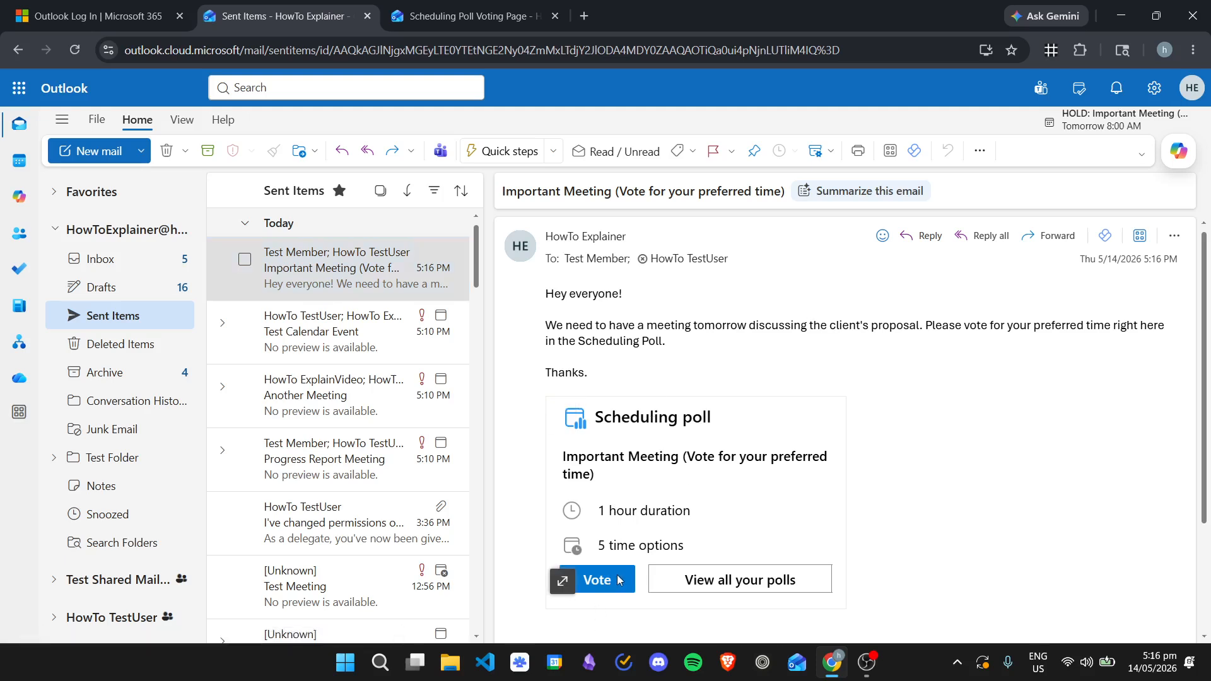
left_click(595, 586)
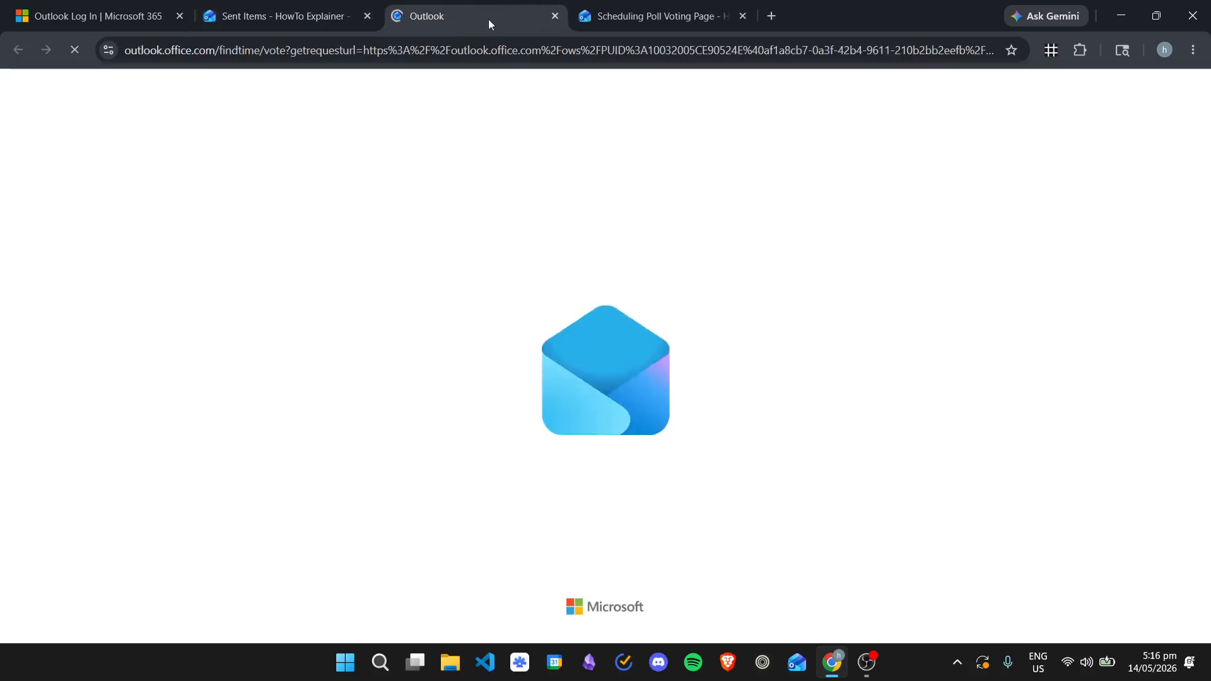
left_click(742, 17)
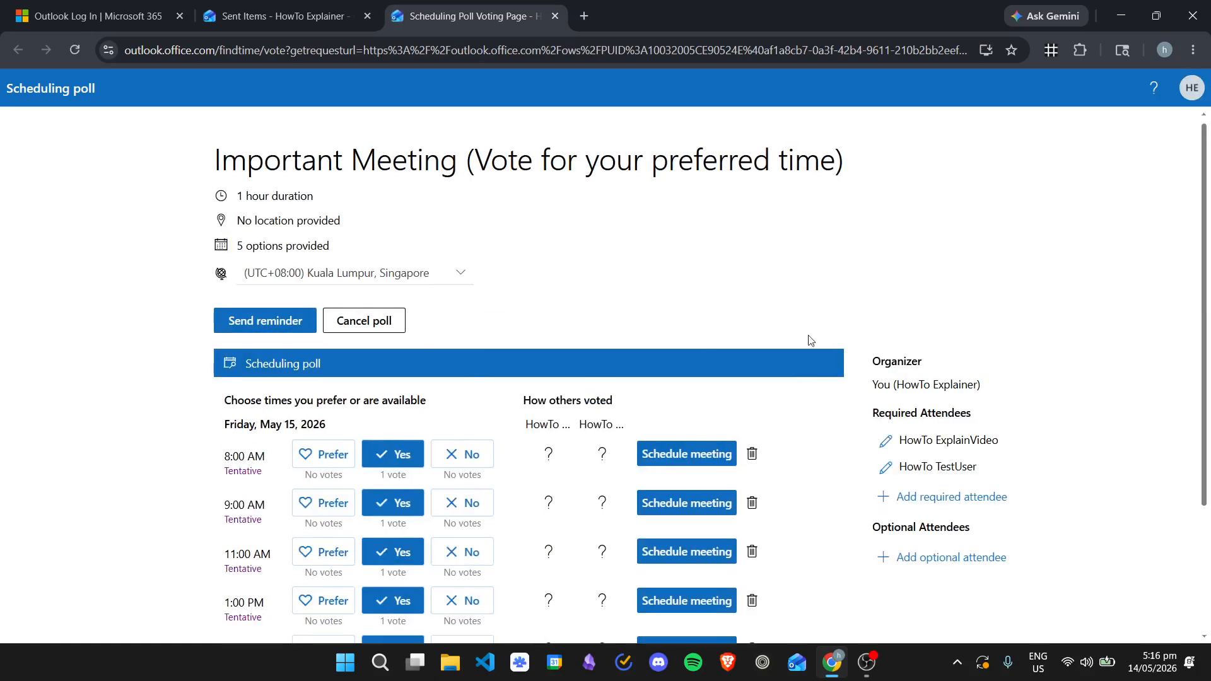
Step: Examine the voting page's meeting details, reminder and cancel options, time choices, others' votes and attendee lists
scroll(832, 367, "down", 3)
scroll(763, 379, "up", 3)
scroll(745, 287, "down", 3)
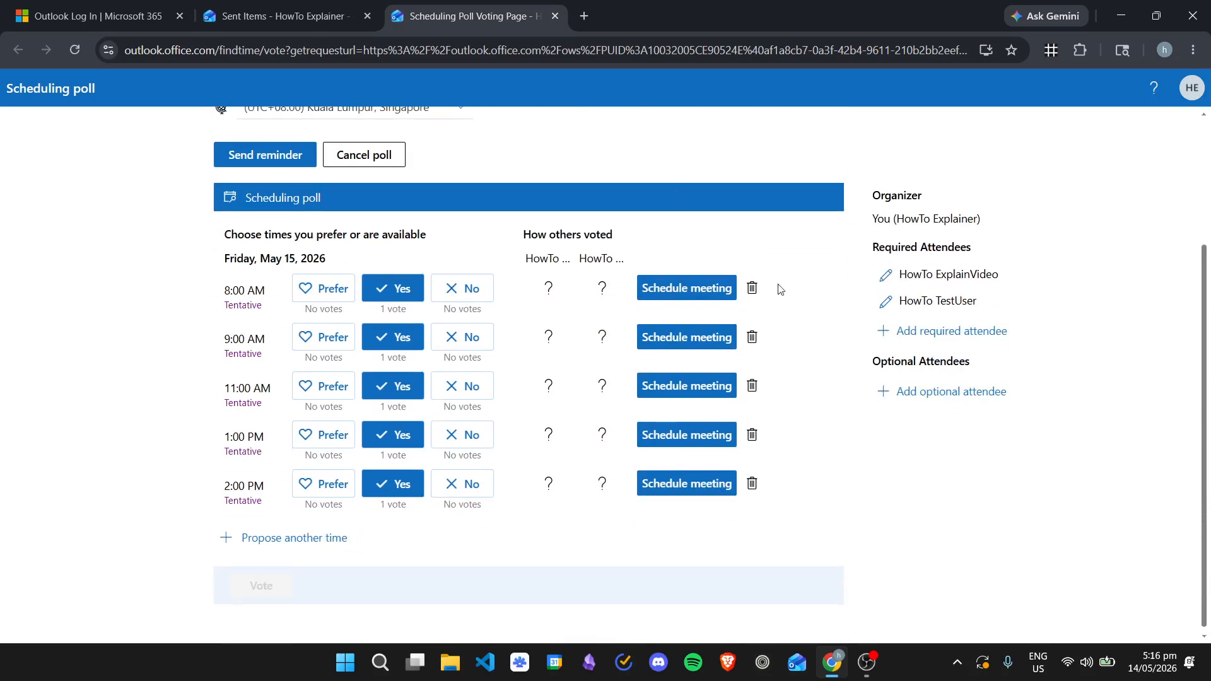
scroll(782, 294, "up", 3)
scroll(740, 323, "down", 2)
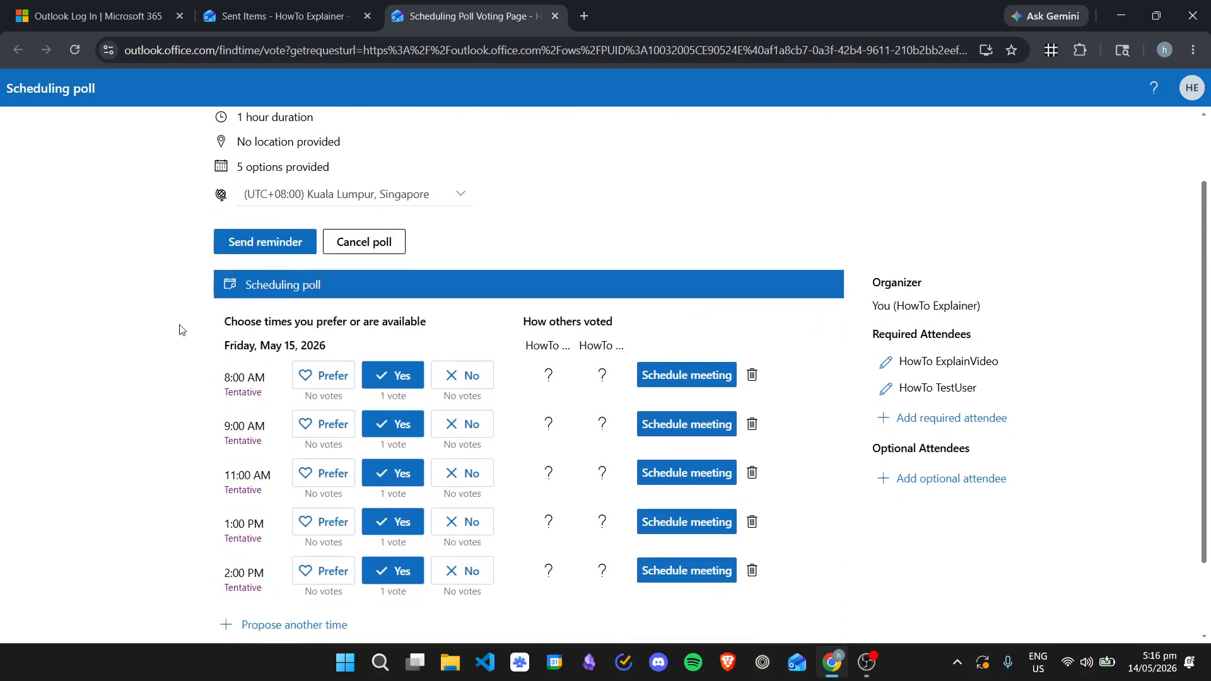
scroll(88, 371, "down", 2)
scroll(631, 312, "up", 3)
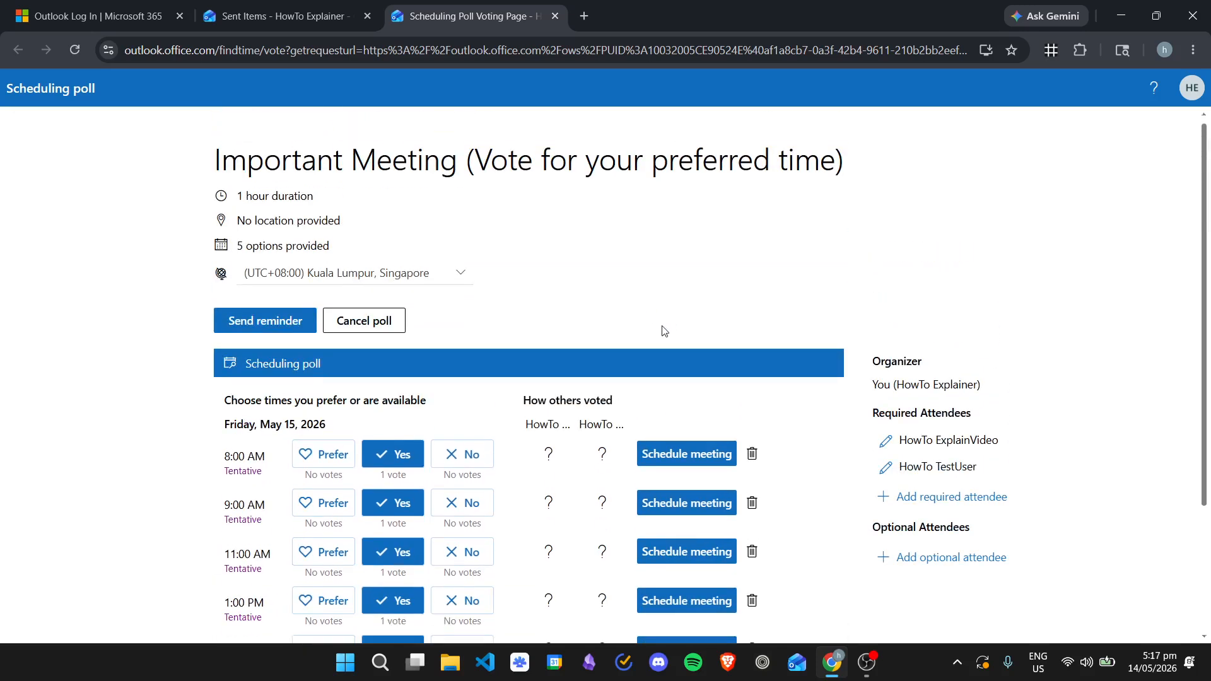
scroll(789, 257, "down", 2)
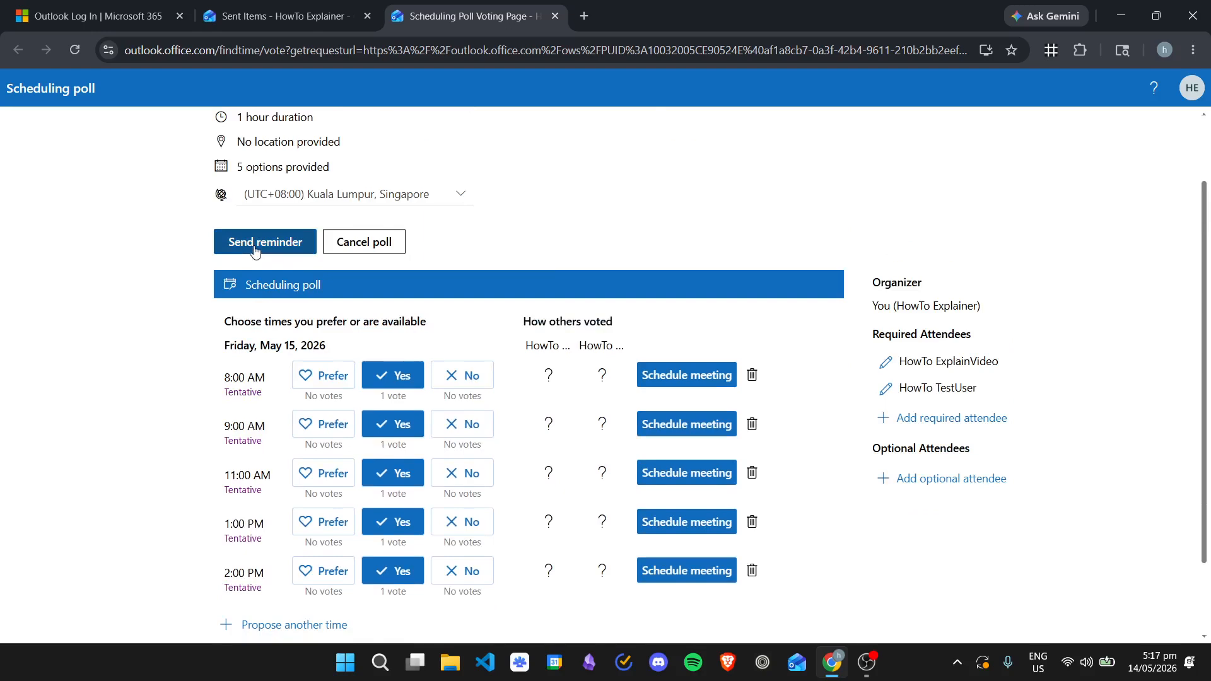
scroll(576, 196, "down", 1)
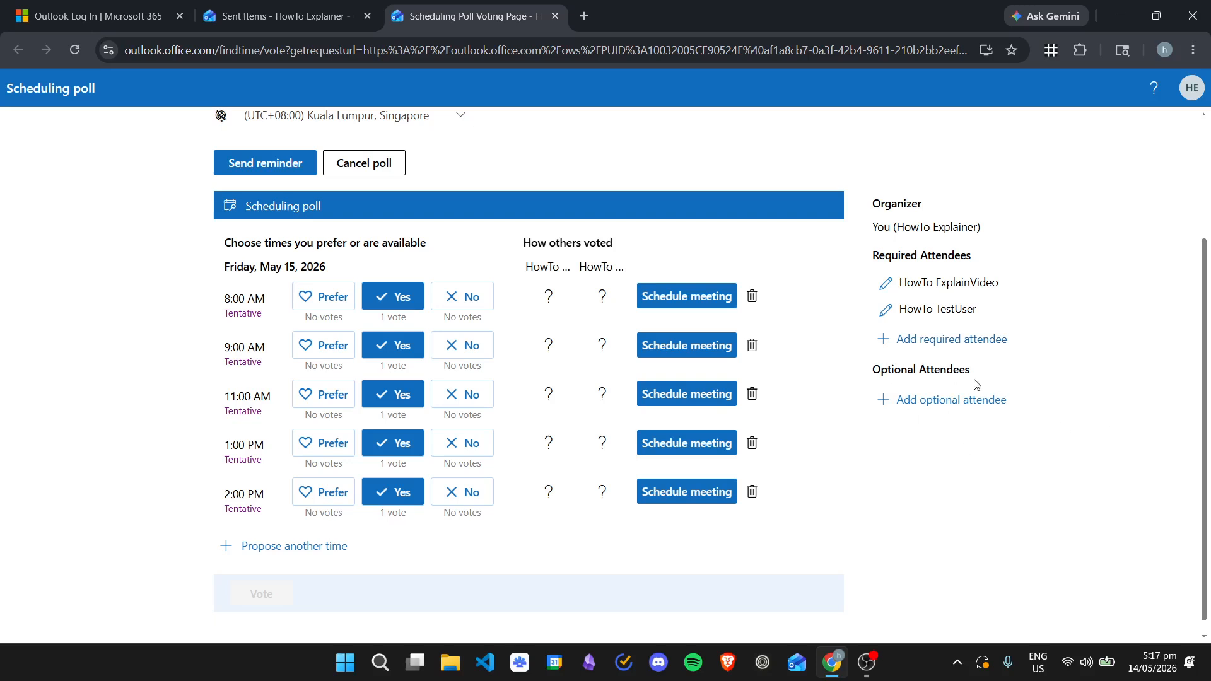
scroll(1059, 441, "down", 1)
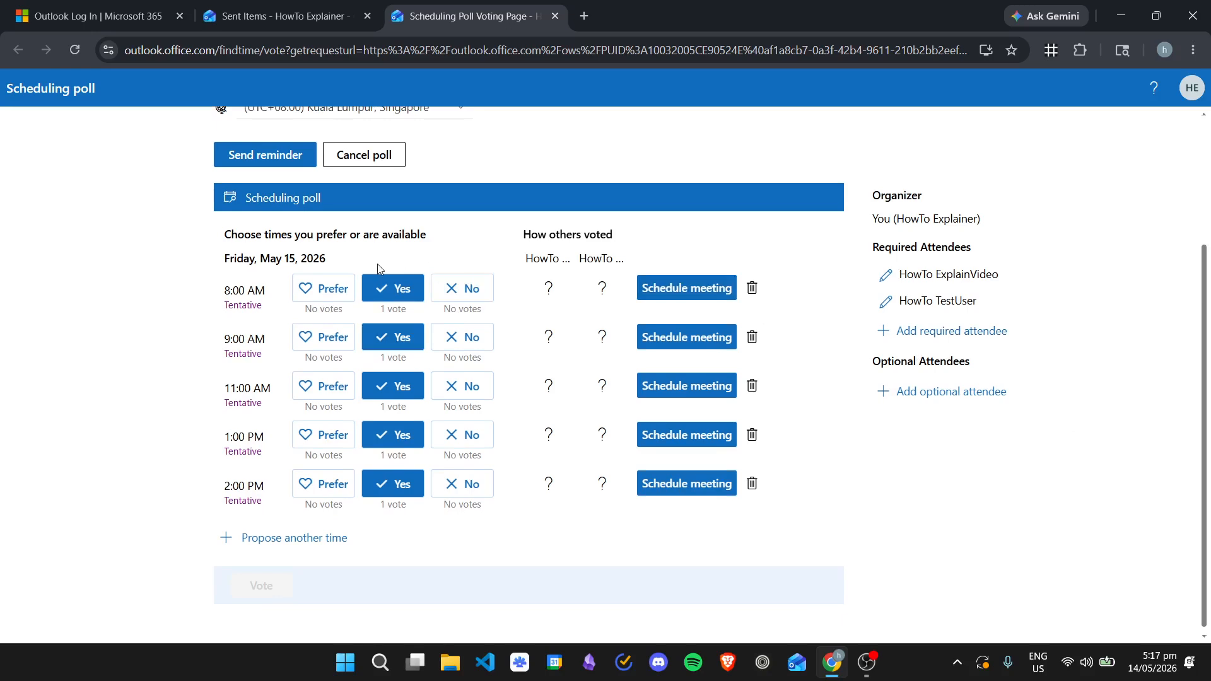
Step: Mark 8:00 AM and 2:00 PM as Prefer and 11:00 AM as No in the poll
left_click(343, 296)
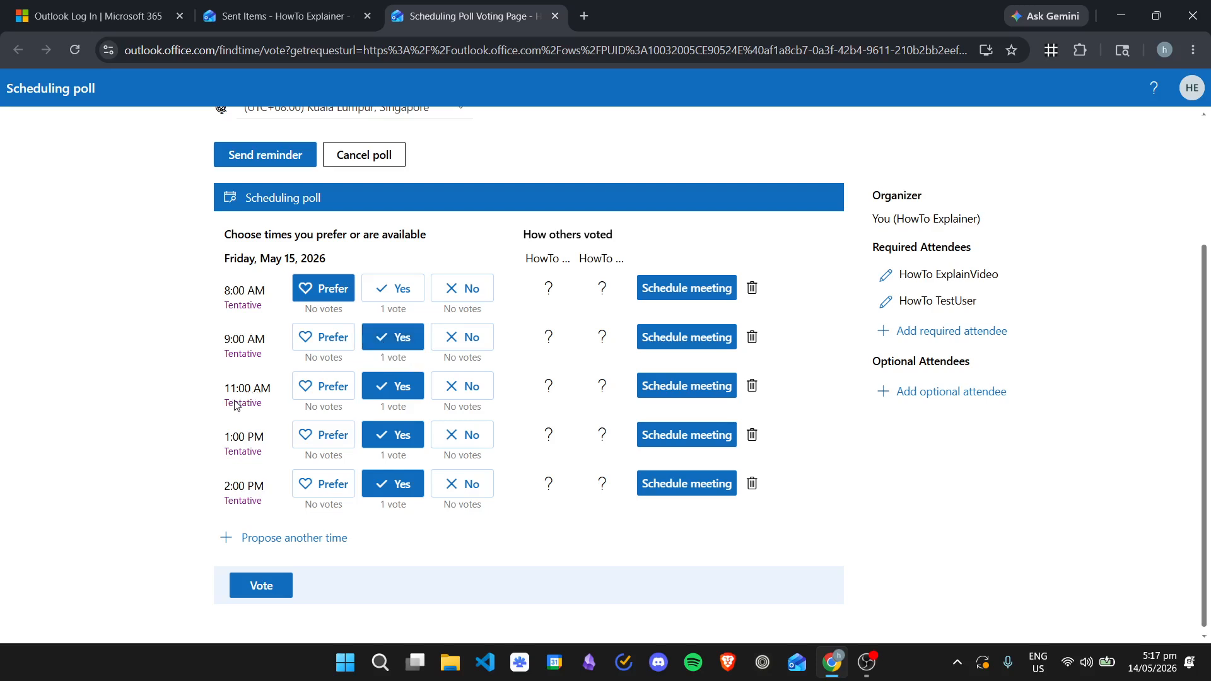
left_click(481, 395)
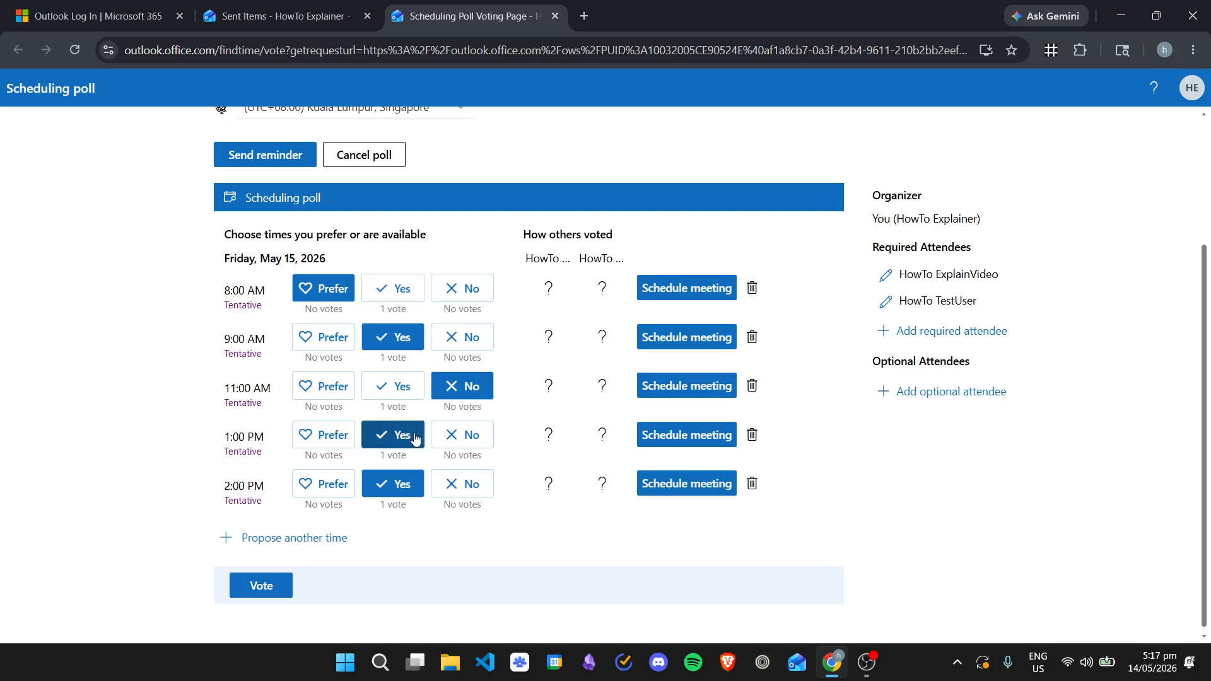
left_click(295, 489)
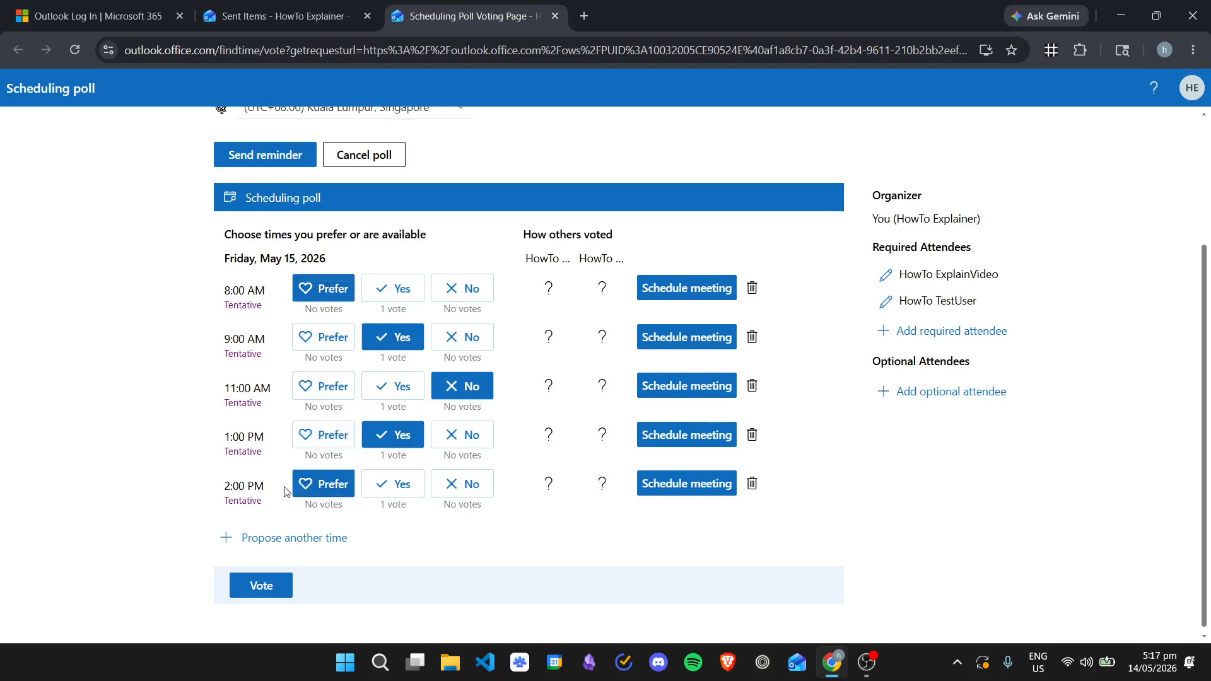
Step: Try to propose 3:00 PM on 5/14/2026 as another meeting time, then dismiss the message
left_click(308, 541)
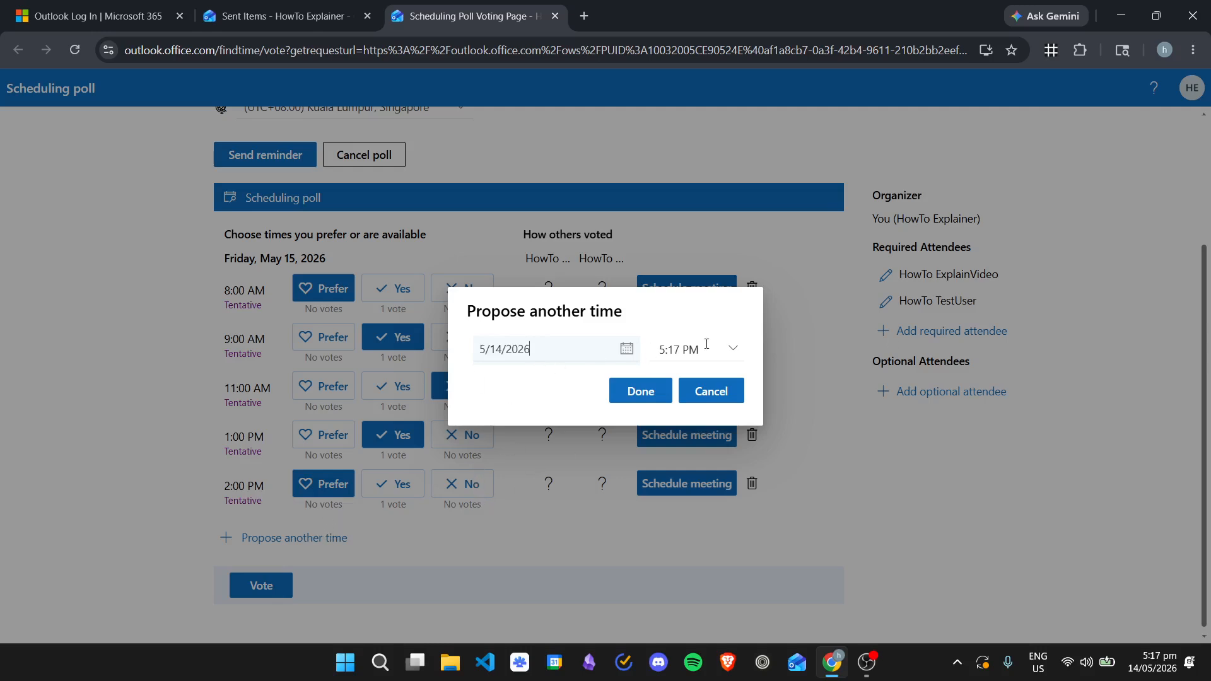
left_click(732, 348)
scroll(699, 436, "down", 1)
scroll(700, 416, "up", 2)
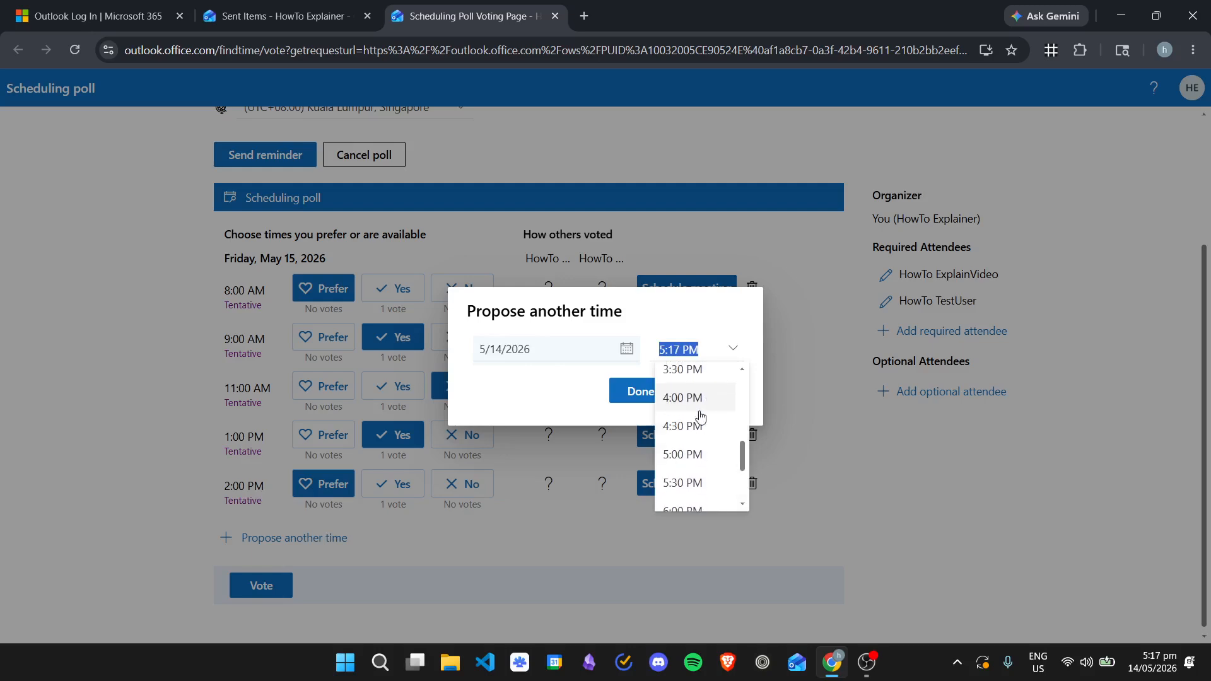
scroll(697, 421, "up", 2)
left_click(684, 425)
left_click(628, 391)
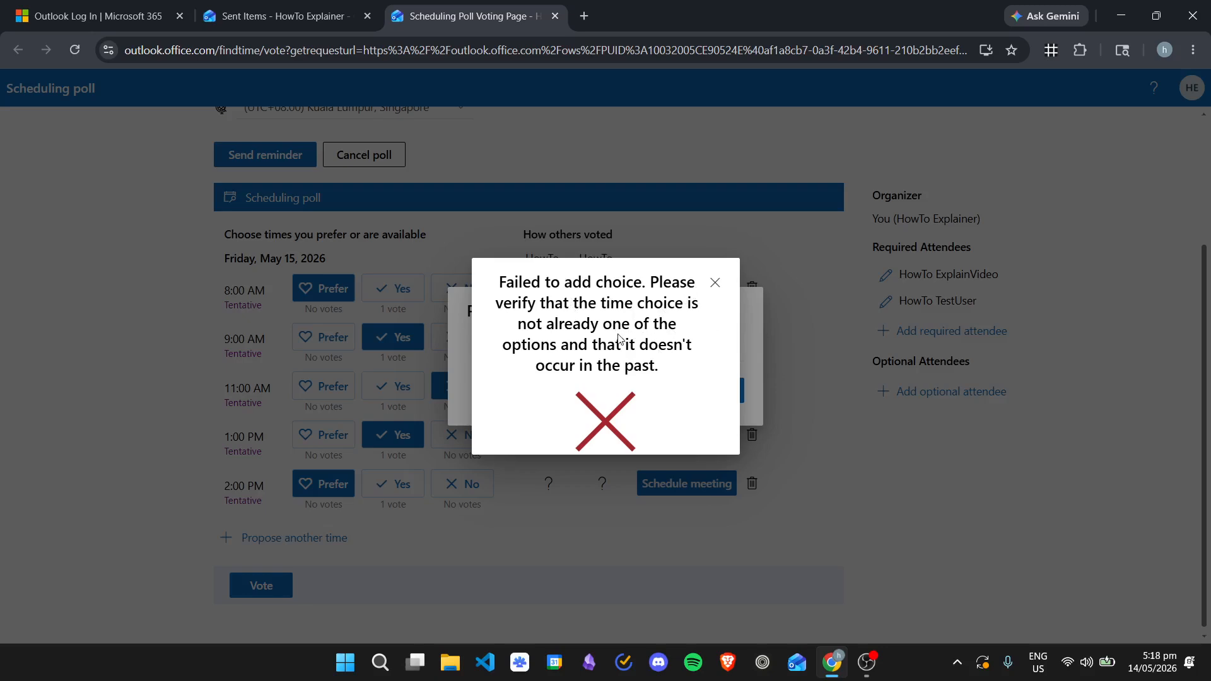
left_click(759, 331)
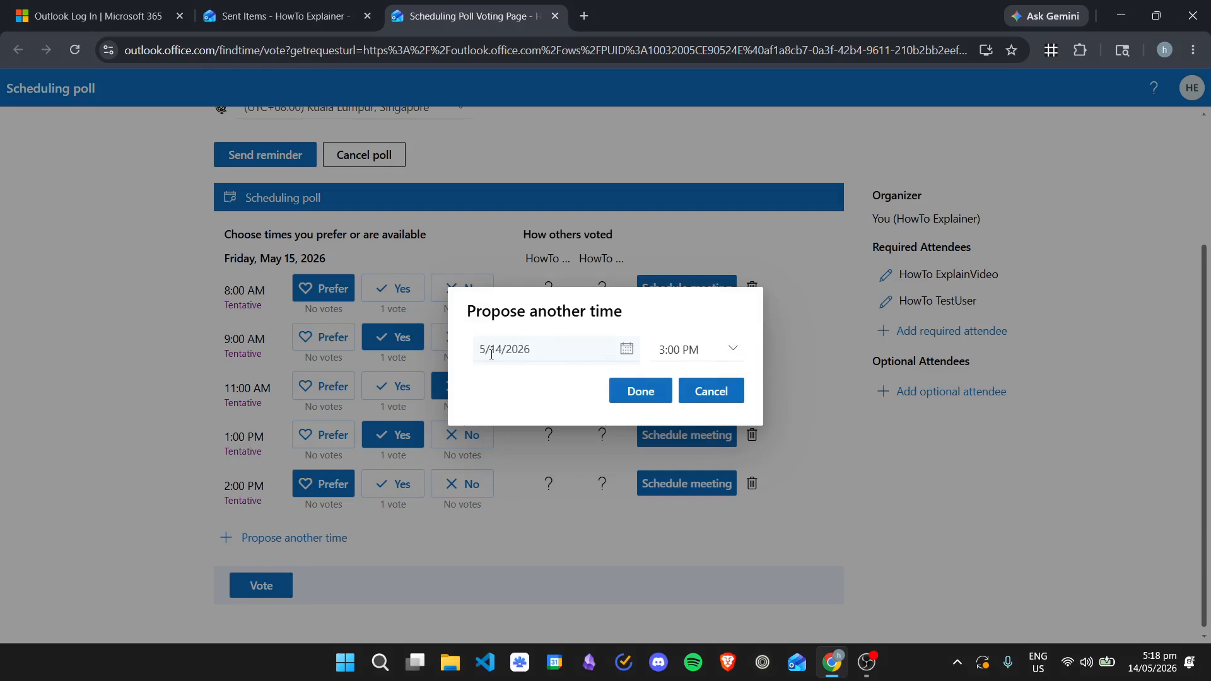
Step: Change the proposed date to May 15, 2026 and add the 3:00 PM proposal to the poll
left_click(625, 347)
left_click(608, 470)
left_click(640, 392)
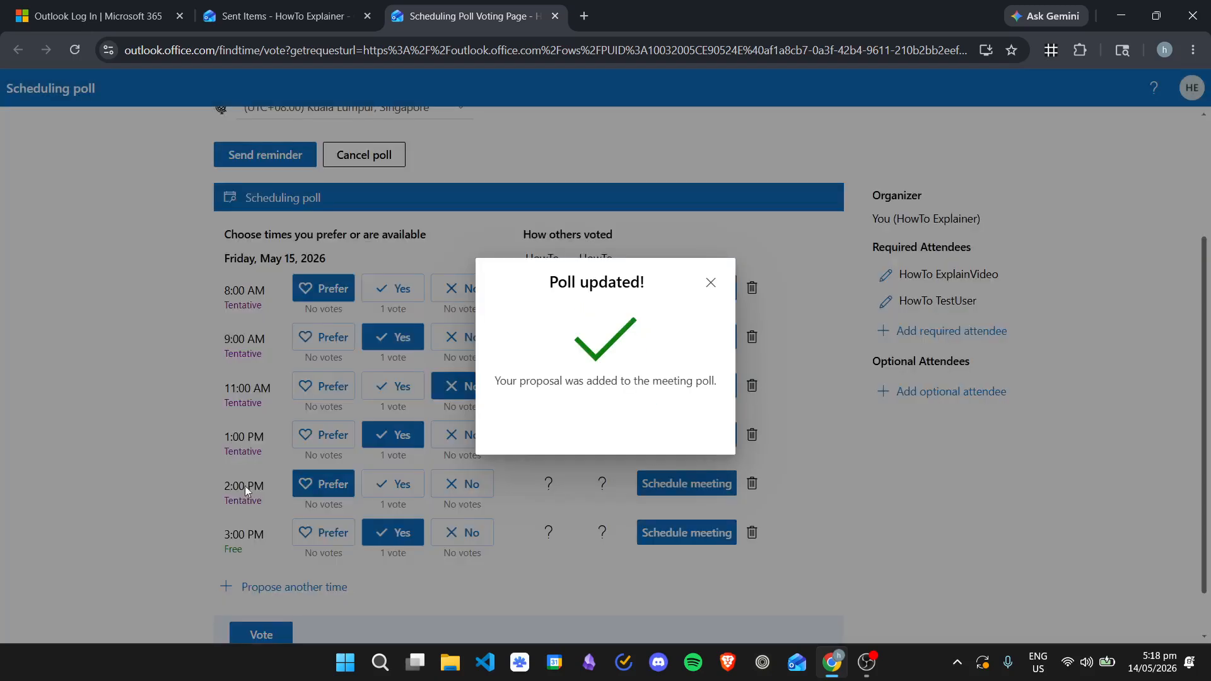
Step: Mark the proposed 3:00 PM time as Prefer, submit the votes and dismiss the confirmation message
left_click(711, 282)
left_click(325, 533)
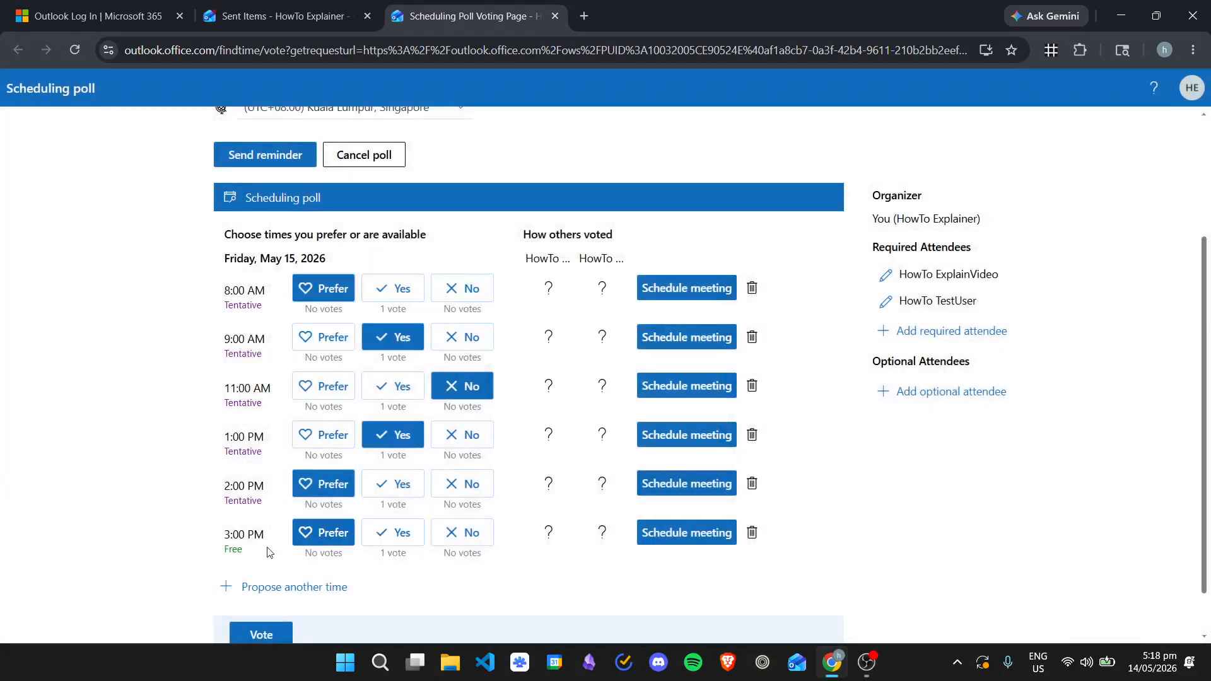
scroll(246, 399, "down", 1)
left_click(261, 587)
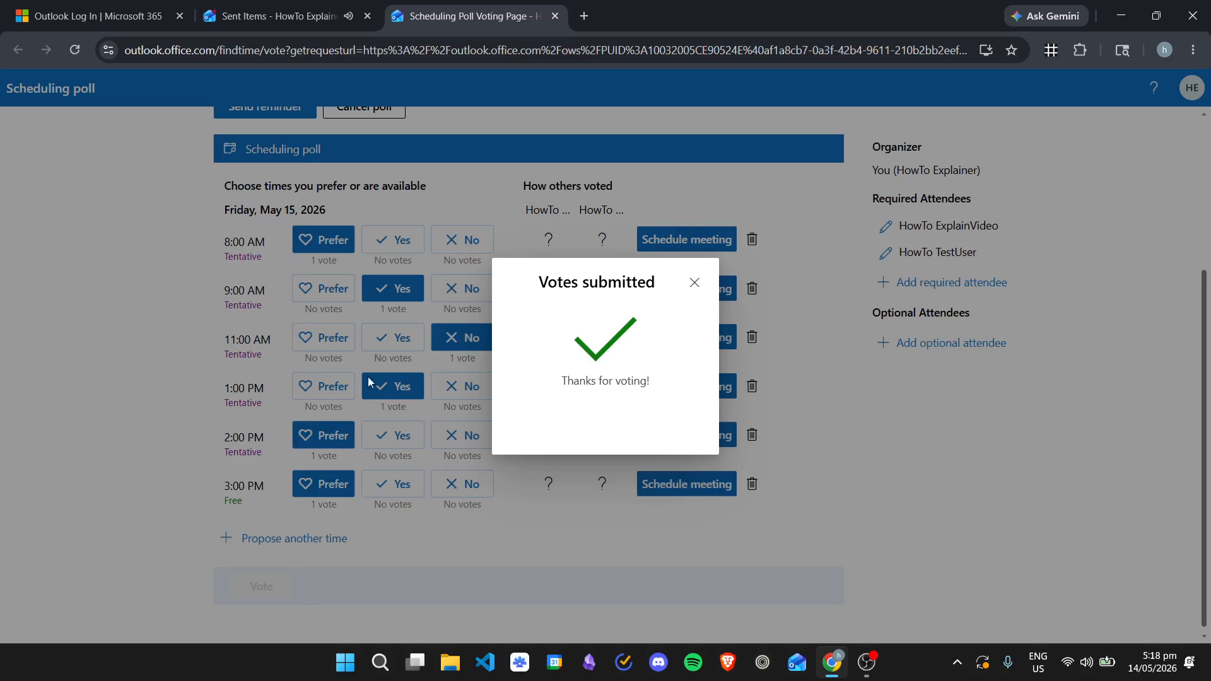
left_click(696, 282)
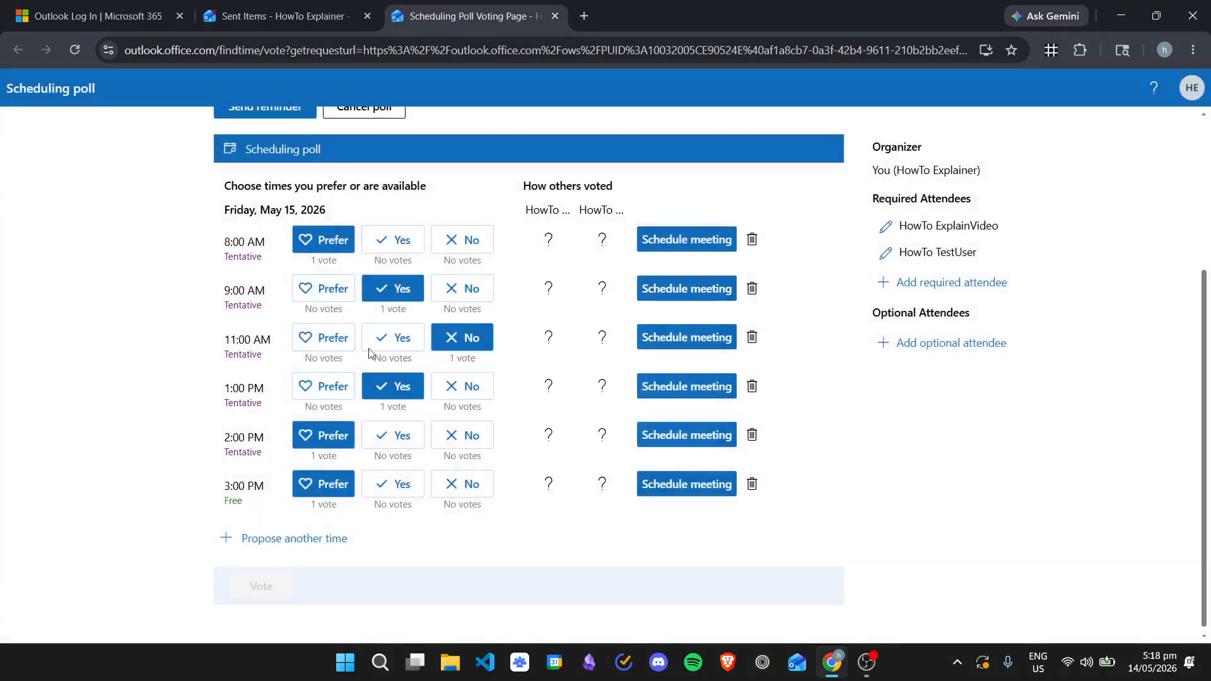
Step: Review the submitted votes, other attendees' votes, scheduling options and meeting details on the voting page, and return to the sent poll email
scroll(416, 444, "up", 2)
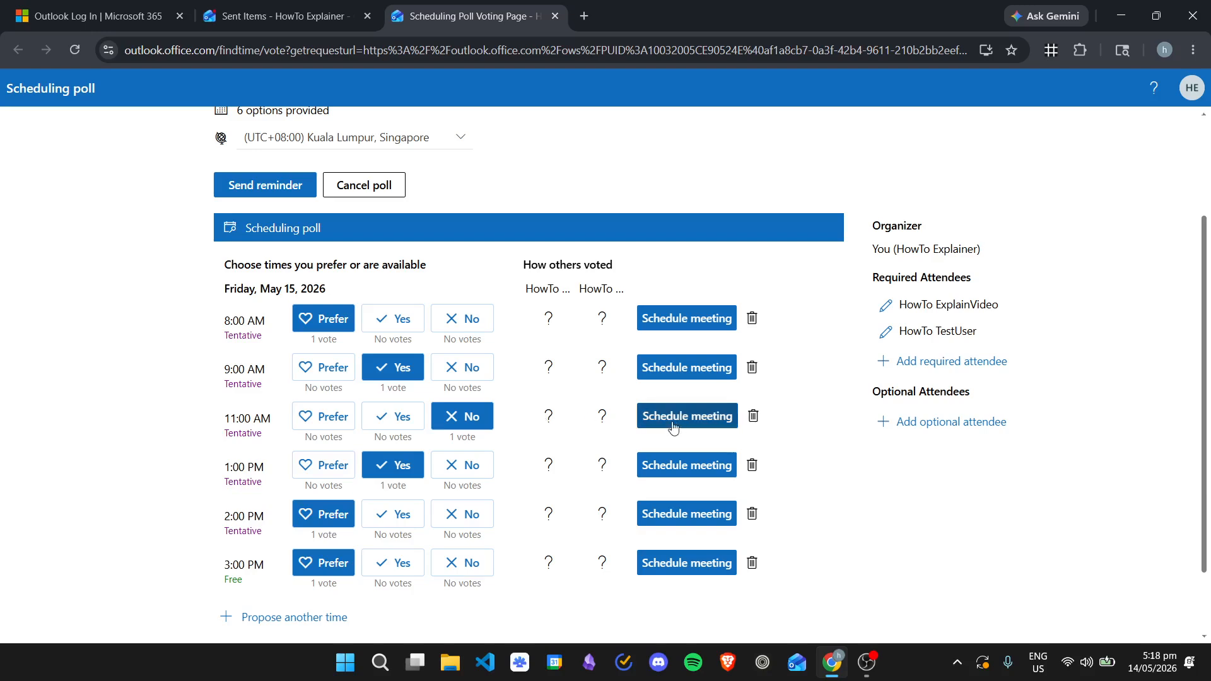
scroll(555, 473, "down", 1)
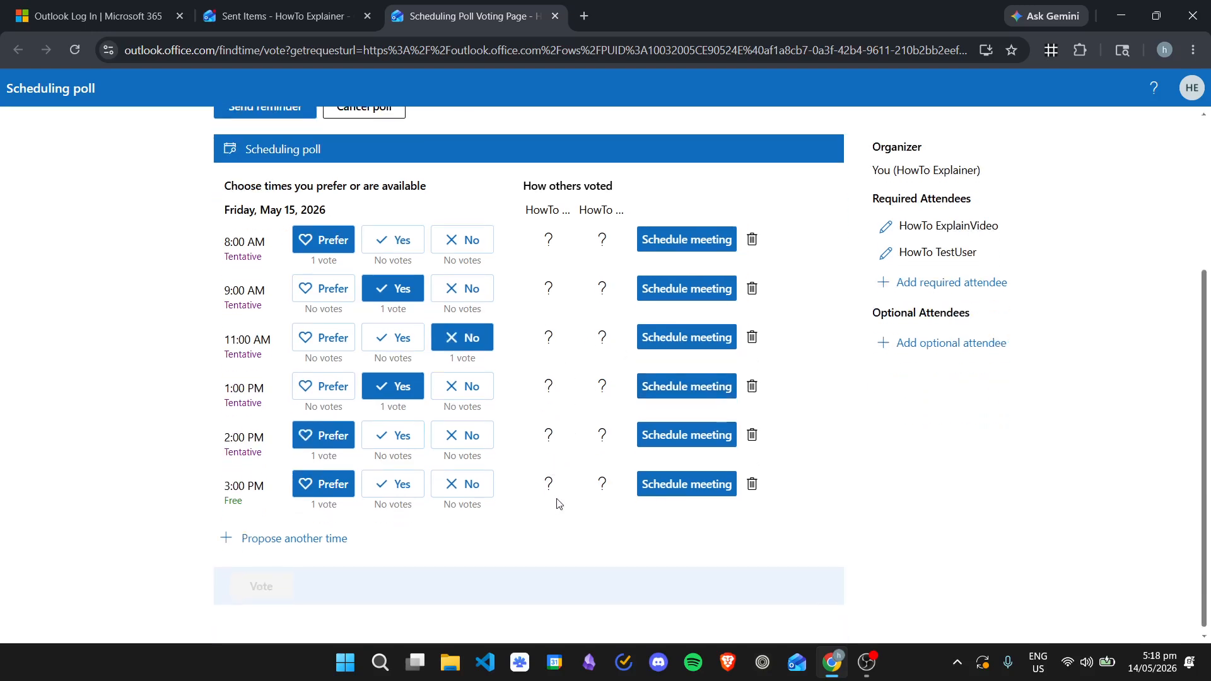
scroll(566, 525, "up", 2)
scroll(568, 505, "down", 2)
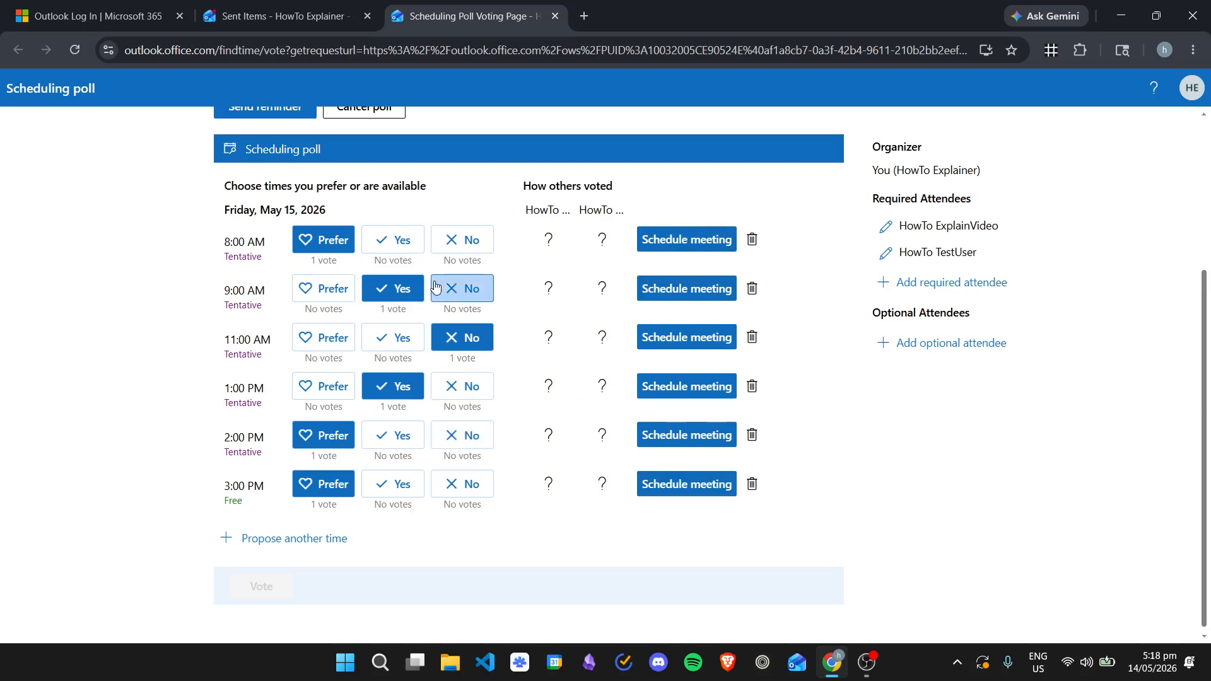
scroll(568, 351, "up", 1)
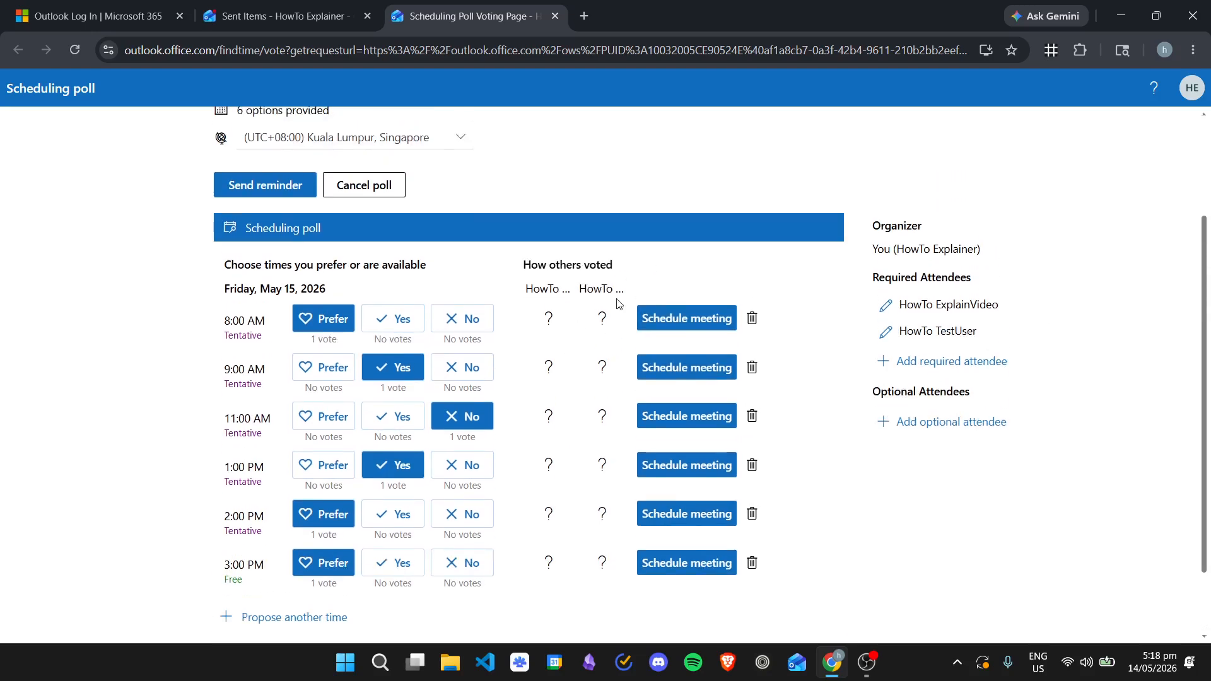
scroll(779, 430, "down", 1)
scroll(780, 429, "up", 3)
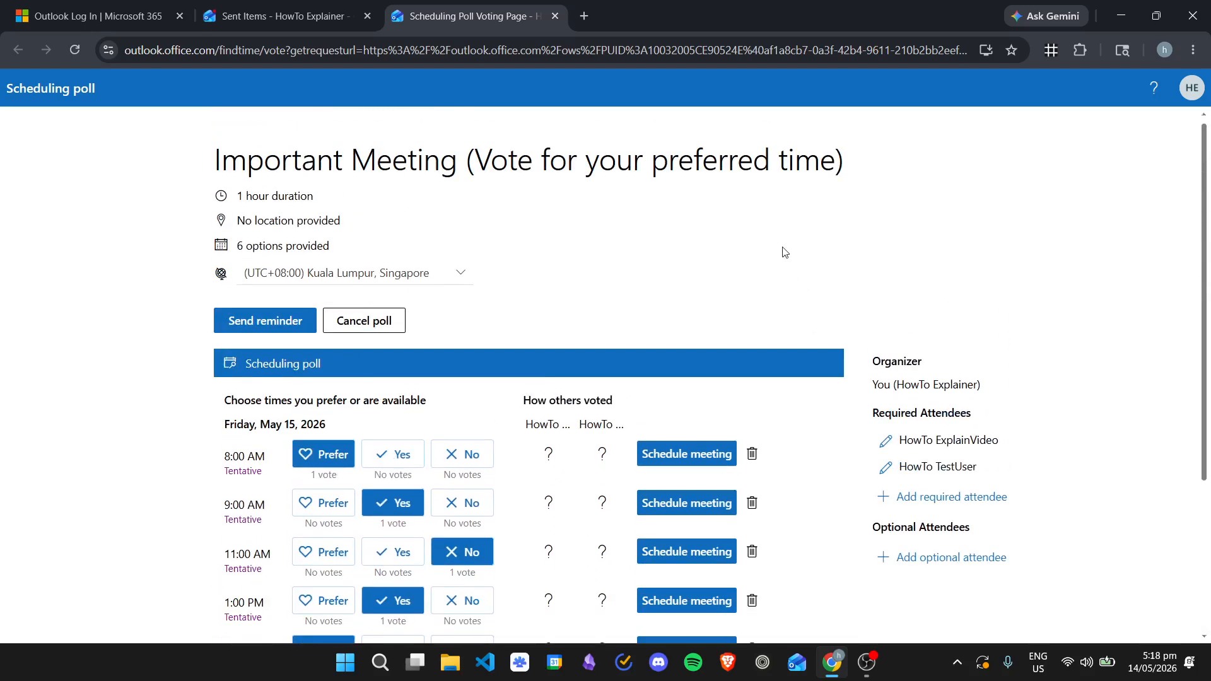
left_click(320, 5)
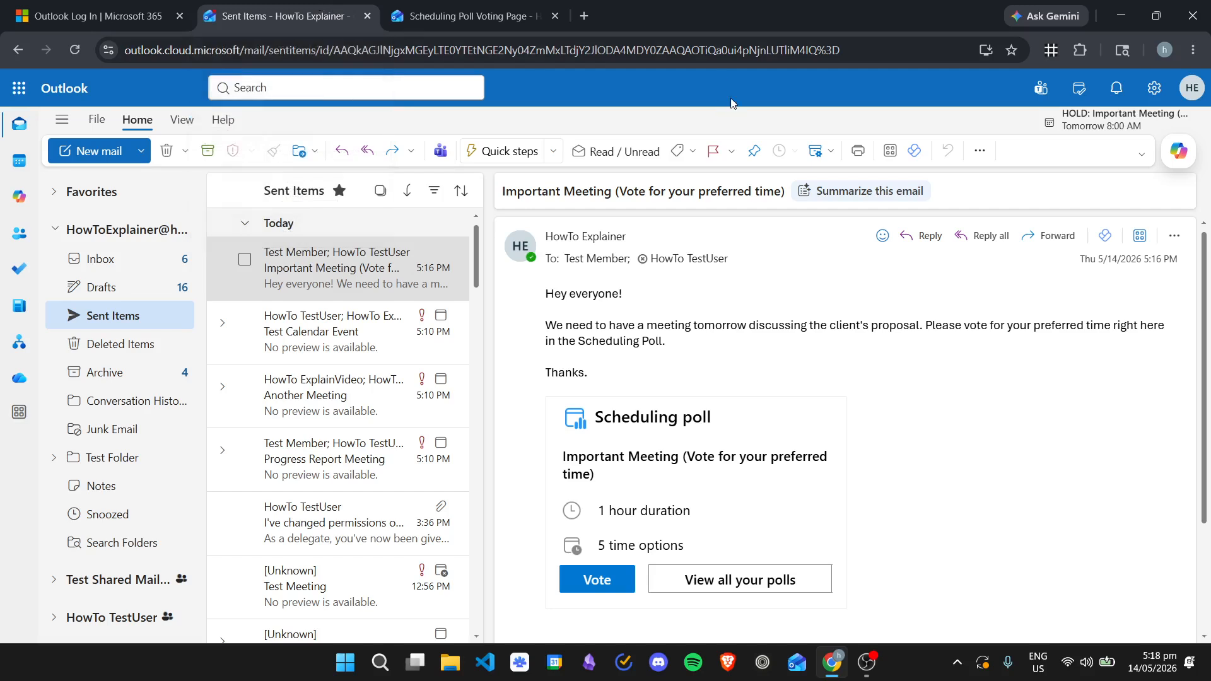